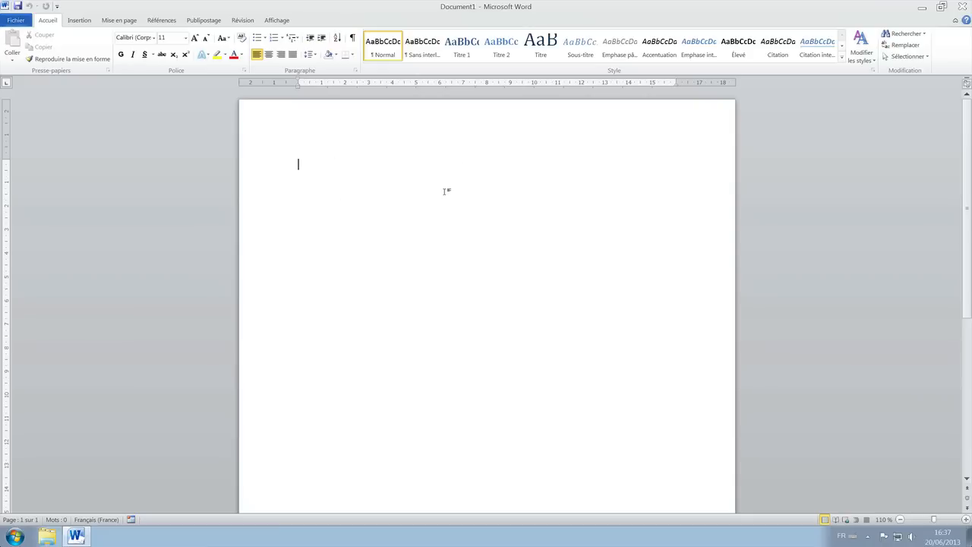
- Write "NOM" at the beginning of the first line and "Lyon le 00/00/2013" near the right end of that line
{"action": "type", "text": "NOM"}
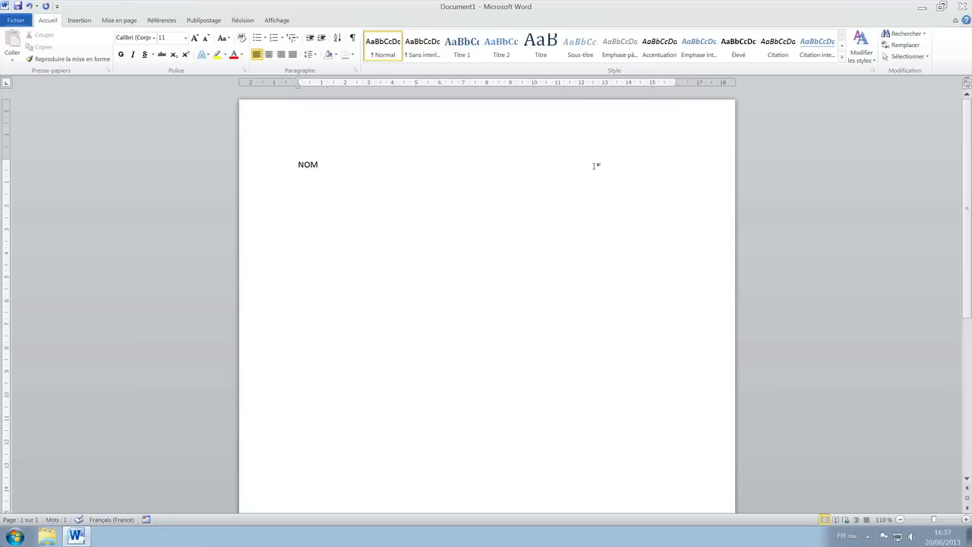
{"action": "double_click", "coordinate": [594, 164]}
{"action": "type", "text": "Lyon le 00/00/2013"}
- Add "Société XXXXXXXXX" centred a few lines below the date line, with "fdfsdfsdf" further right on the same line
{"action": "double_click", "coordinate": [506, 234]}
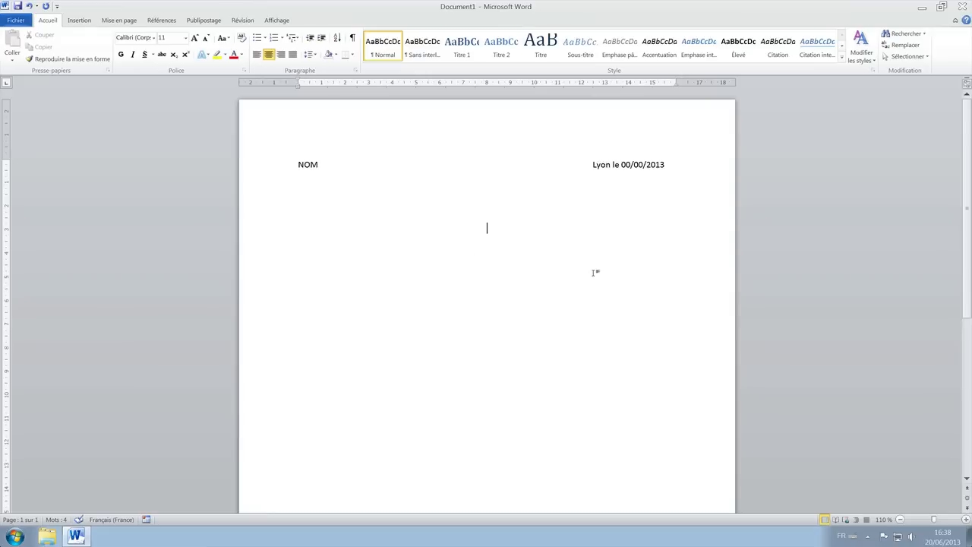
{"action": "type", "text": "Société XXXXXXXXX"}
{"action": "double_click", "coordinate": [608, 227]}
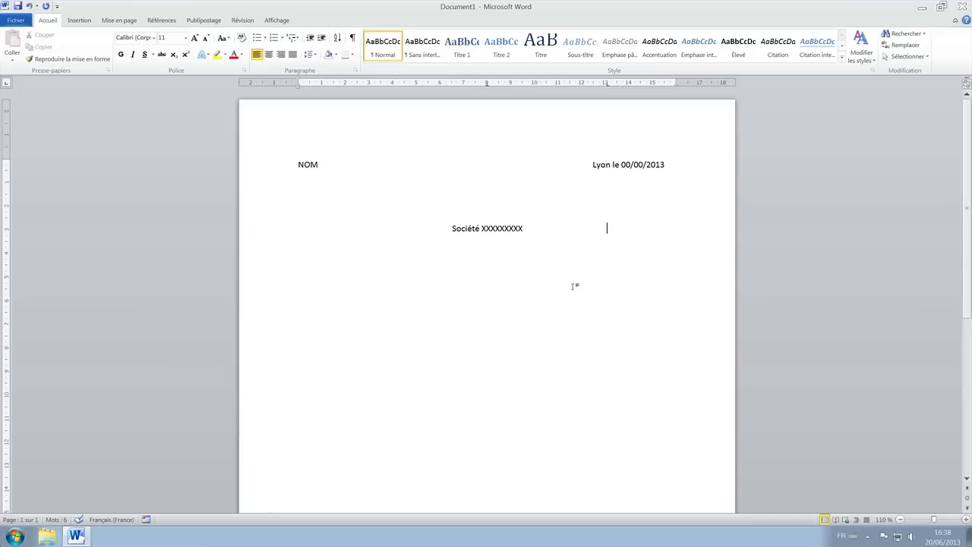
{"action": "type", "text": "fdfsdfsdf"}
- Add "Objet :" a few lines below the company line, starting slightly in from the left margin
{"action": "double_click", "coordinate": [352, 298]}
{"action": "type", "text": "Objet :"}
{"action": "scroll", "coordinate": [366, 269], "scroll_direction": "down", "scroll_amount": 7}
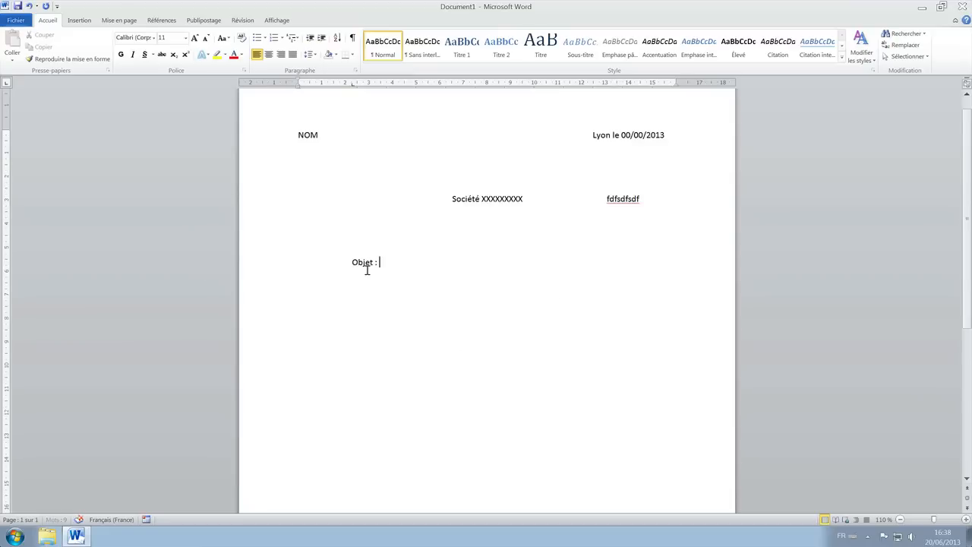
{"action": "scroll", "coordinate": [370, 268], "scroll_direction": "up", "scroll_amount": 7}
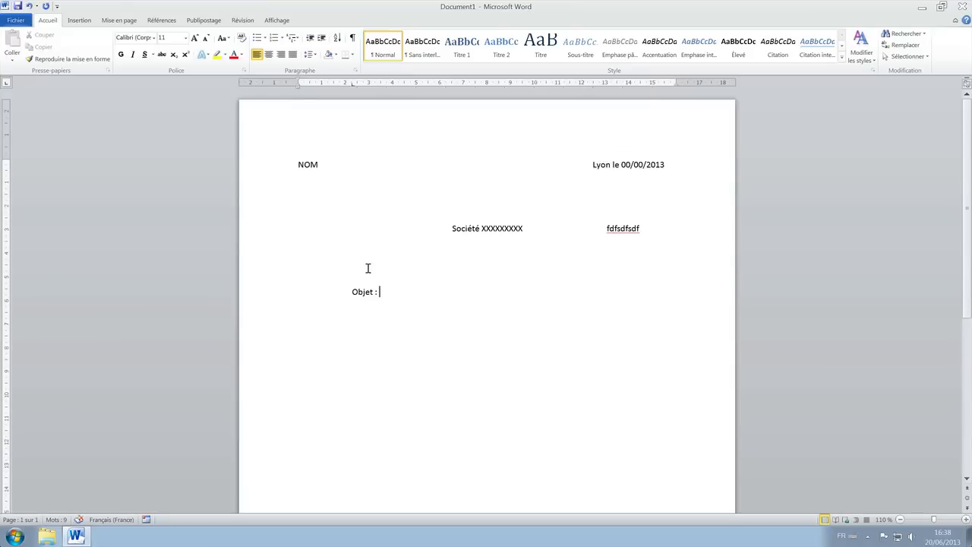
- Try to replace the gap before "Lyon le 00/00/2013" with manual spacing and insert the filler text "vcvcdvcjhg" after "NOM"
{"action": "left_click", "coordinate": [593, 164]}
{"action": "key", "text": "BackSpace"}
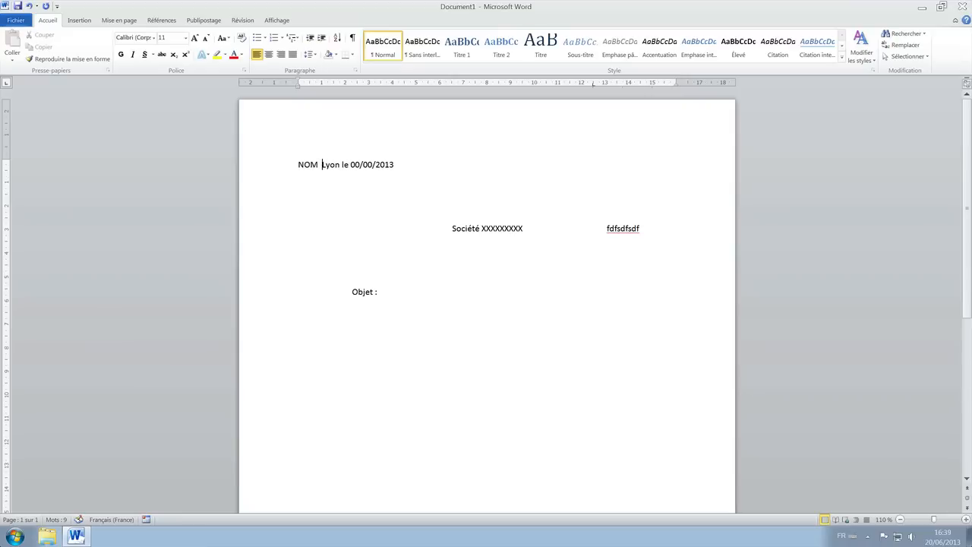
{"action": "key", "text": "Tab"}
{"action": "key", "text": "BackSpace"}
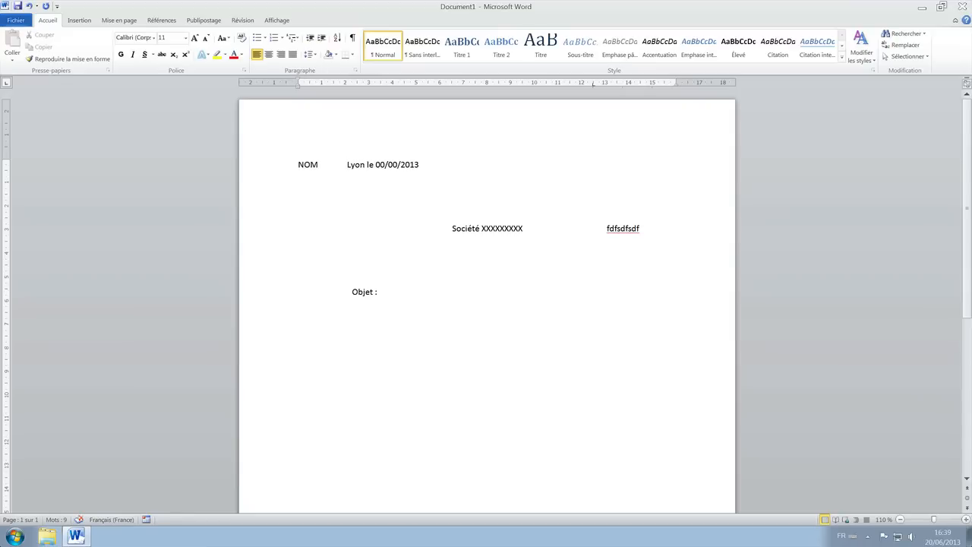
{"action": "key", "text": "Left"}
{"action": "key", "text": "Left"}
{"action": "key", "text": "Left"}
{"action": "key", "text": "Left"}
{"action": "type", "text": "vcvcdvcjhj"}
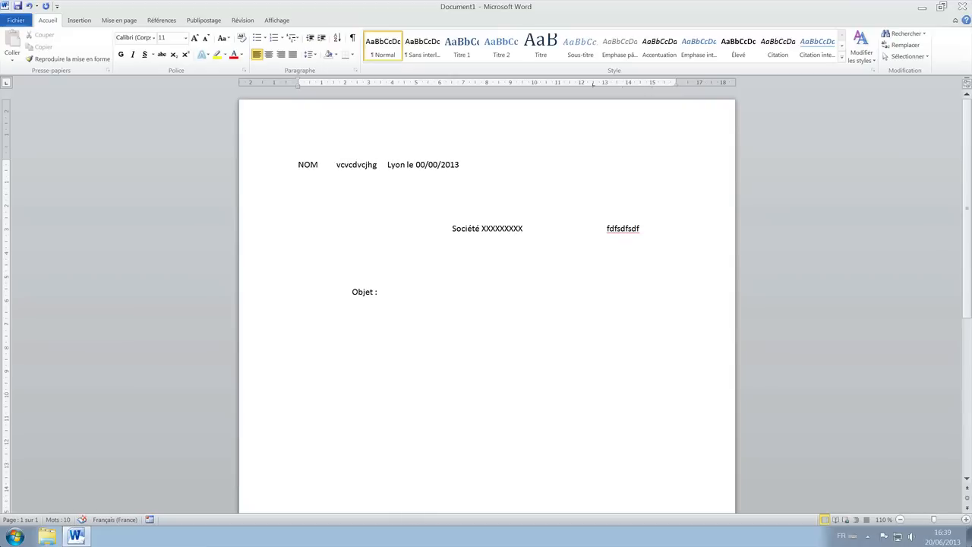
- Undo the filler text and the manual spacing changes on the date line
{"action": "key", "text": "BackSpace"}
{"action": "key", "text": "ctrl+z"}
{"action": "key", "text": "ctrl+z"}
{"action": "key", "text": "ctrl+z"}
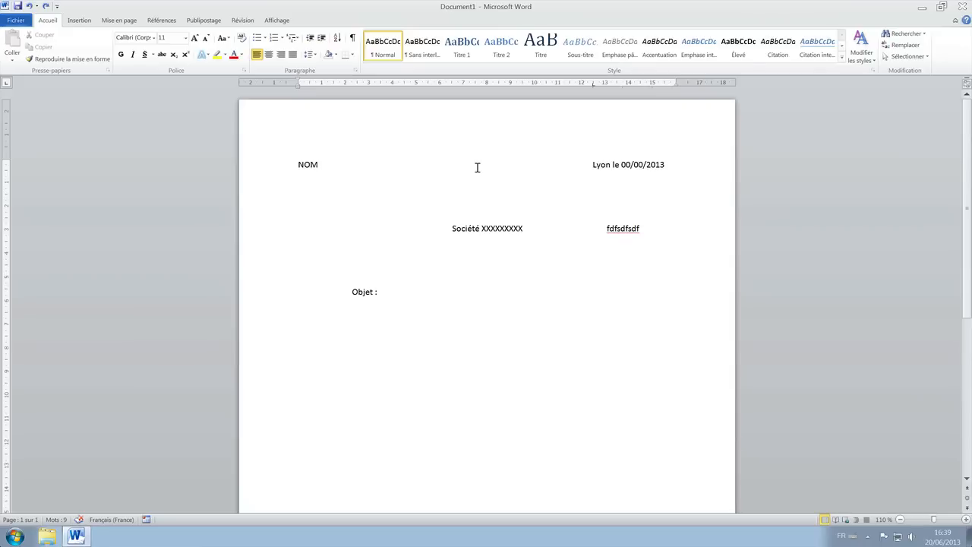
- Add the filler text "dghsjhgdkjhgsjkhgdjkshgkdjhgskhgdshgdhgsdhgkshjsh" after "NOM" on the date line
{"action": "left_click", "coordinate": [320, 164]}
{"action": "type", "text": "dghsjhgdkjhgsjkhgd"}
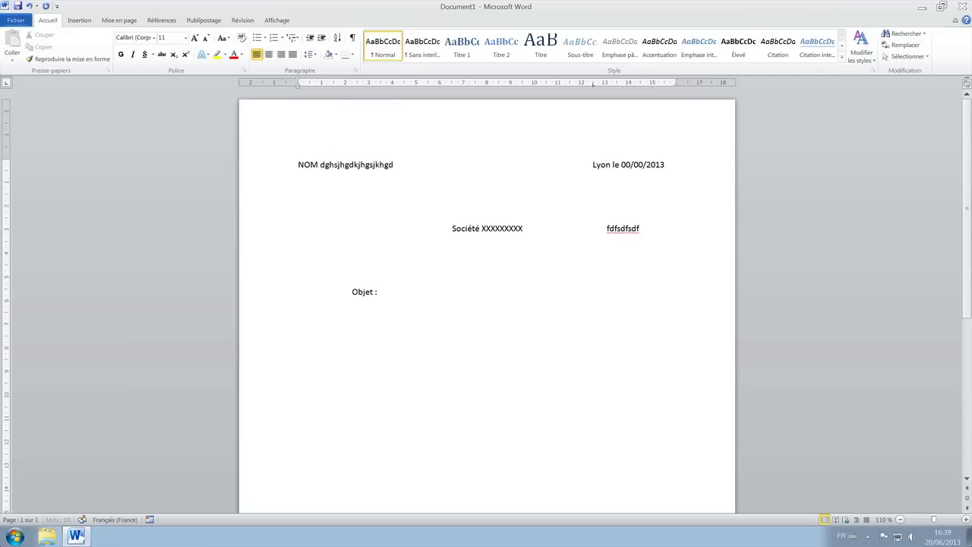
{"action": "type", "text": "jkshgkdjhgskhgdshgdhgsdhgksh"}
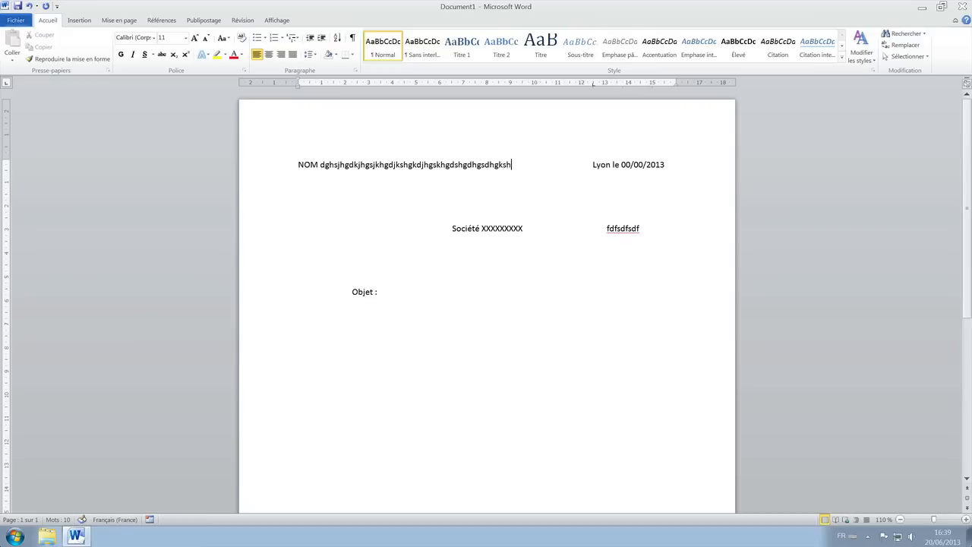
{"action": "type", "text": "jsh"}
- Add a run of random filler letters at the start of the "Société XXXXXXXXX" line
{"action": "left_click", "coordinate": [329, 228]}
{"action": "type", "text": "erzerzerzerzerz"}
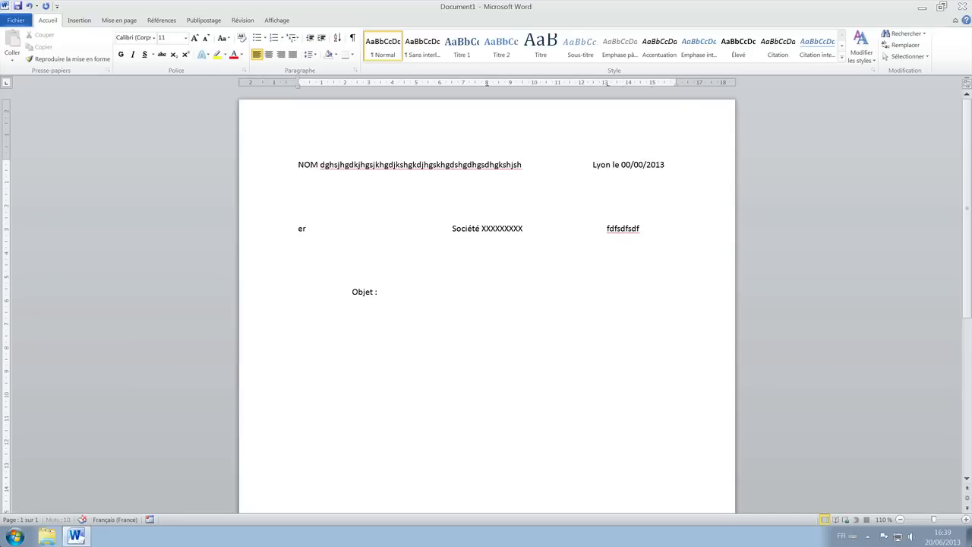
{"action": "type", "text": "erezrzerer"}
- Delete all the text from the document, from "NOM" through "Objet :"
{"action": "scroll", "coordinate": [519, 284], "scroll_direction": "down", "scroll_amount": 2}
{"action": "scroll", "coordinate": [519, 284], "scroll_direction": "up", "scroll_amount": 2}
{"action": "left_click_drag", "start_coordinate": [424, 299], "coordinate": [271, 166]}
{"action": "key", "text": "Delete"}
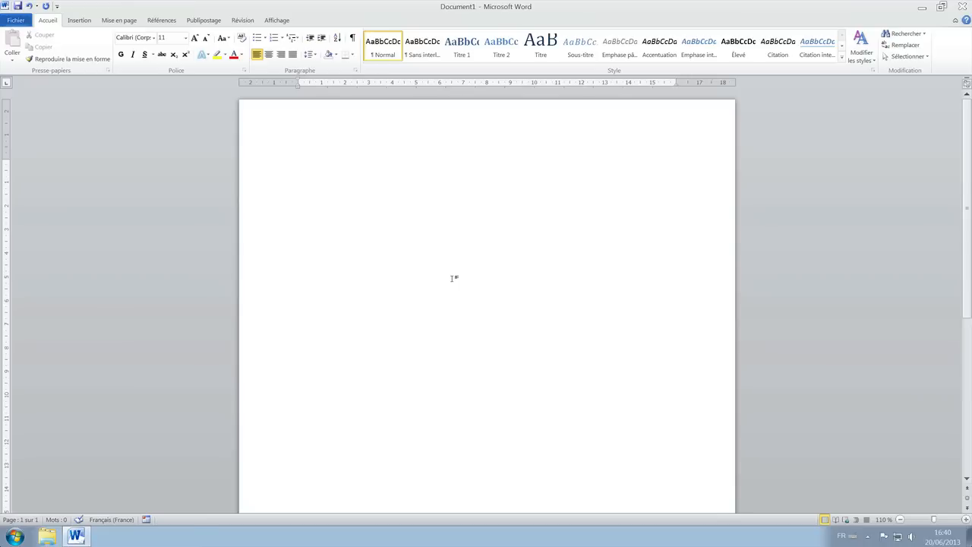
- Generate one paragraph of one sentence of sample text with the formula =rand(1,1)
{"action": "type", "text": "="}
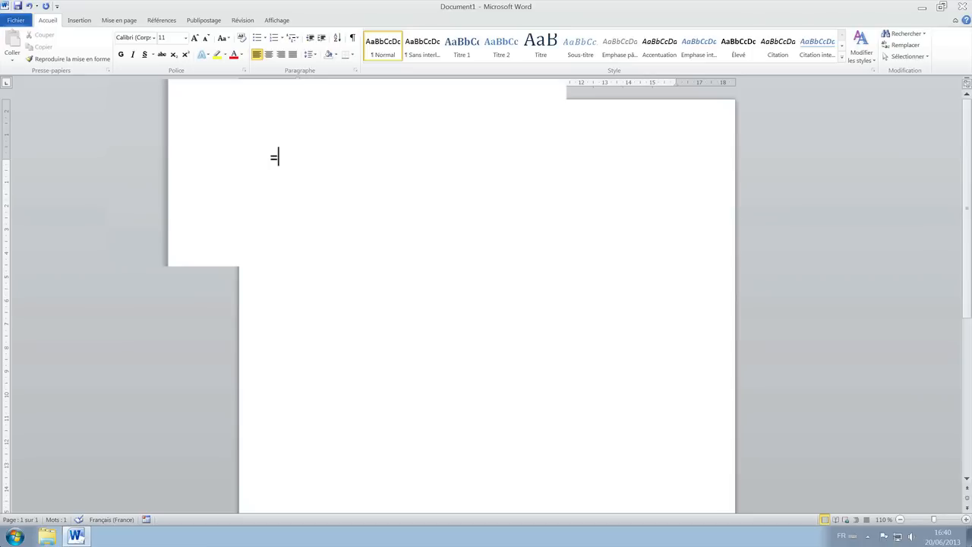
{"action": "type", "text": "rand("}
{"action": "type", "text": "1,1)"}
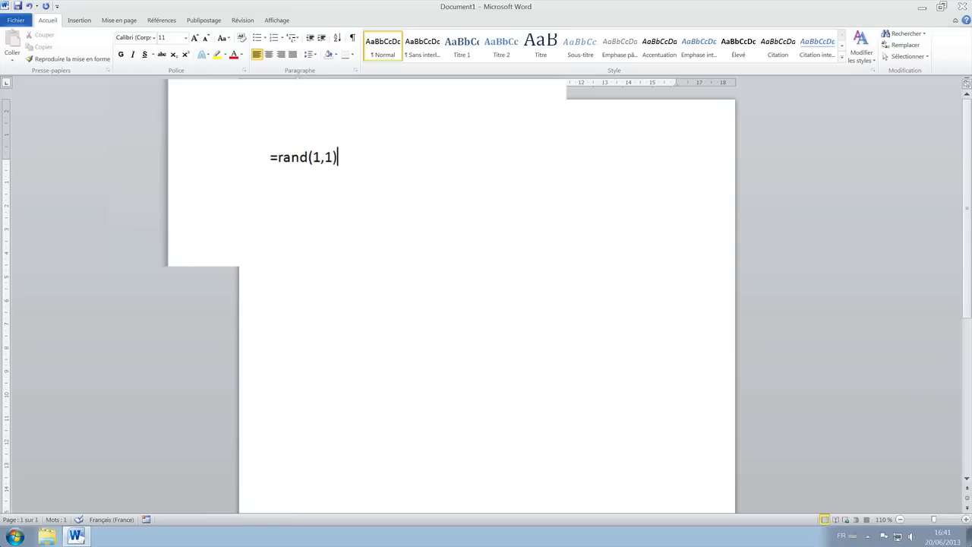
{"action": "key", "text": "Return"}
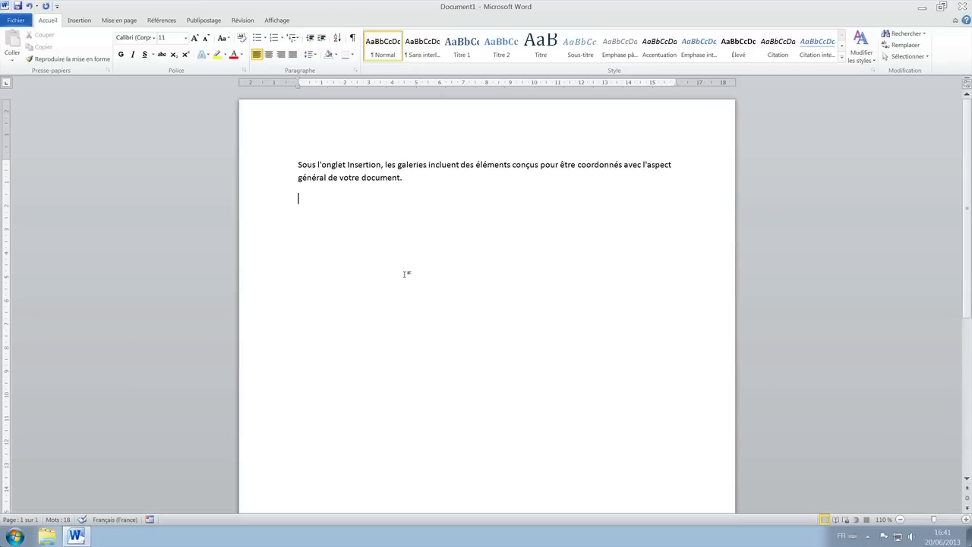
- Undo the text generation, change the formula to =rand(2,1) and generate two one-sentence paragraphs
{"action": "left_click", "coordinate": [29, 6]}
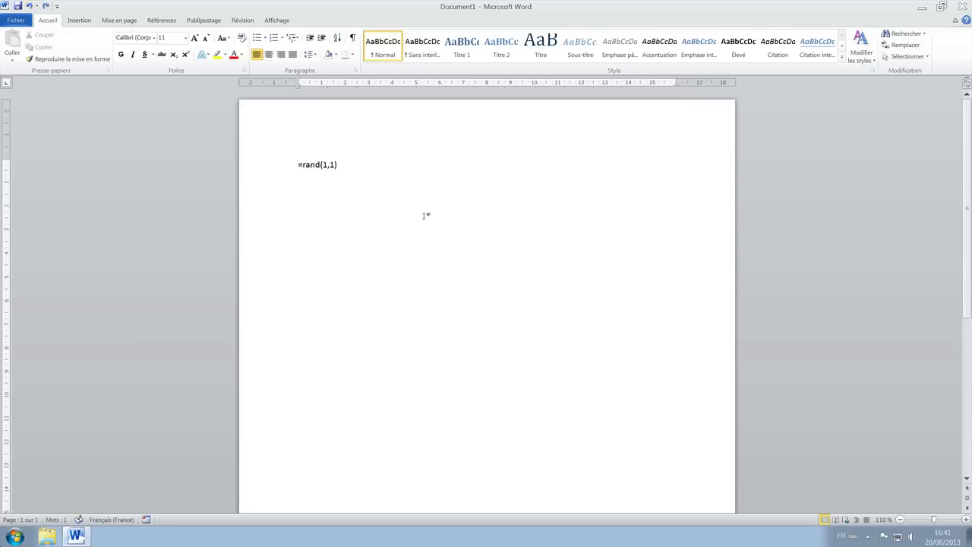
{"action": "left_click", "coordinate": [314, 157]}
{"action": "key", "text": "Right"}
{"action": "key", "text": "Right"}
{"action": "key", "text": "Right"}
{"action": "key", "text": "Left"}
{"action": "key", "text": "Left"}
{"action": "key", "text": "Left"}
{"action": "key", "text": "shift+Right"}
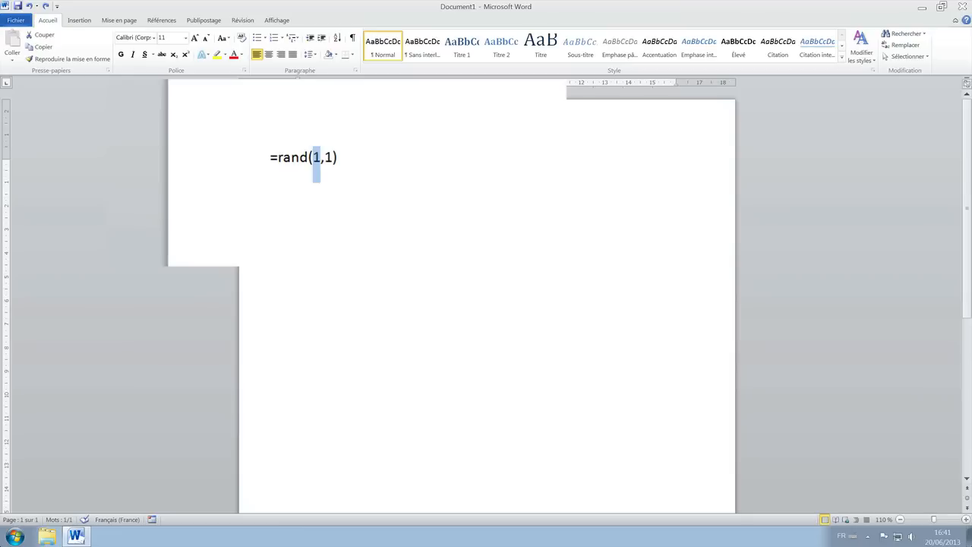
{"action": "type", "text": "2"}
{"action": "key", "text": "Right"}
{"action": "key", "text": "Right"}
{"action": "key", "text": "Right"}
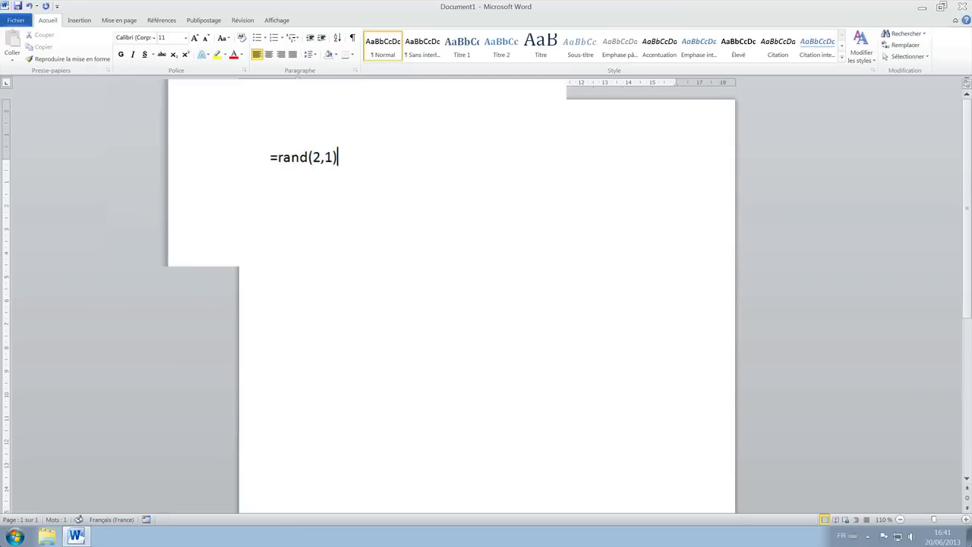
{"action": "key", "text": "Return"}
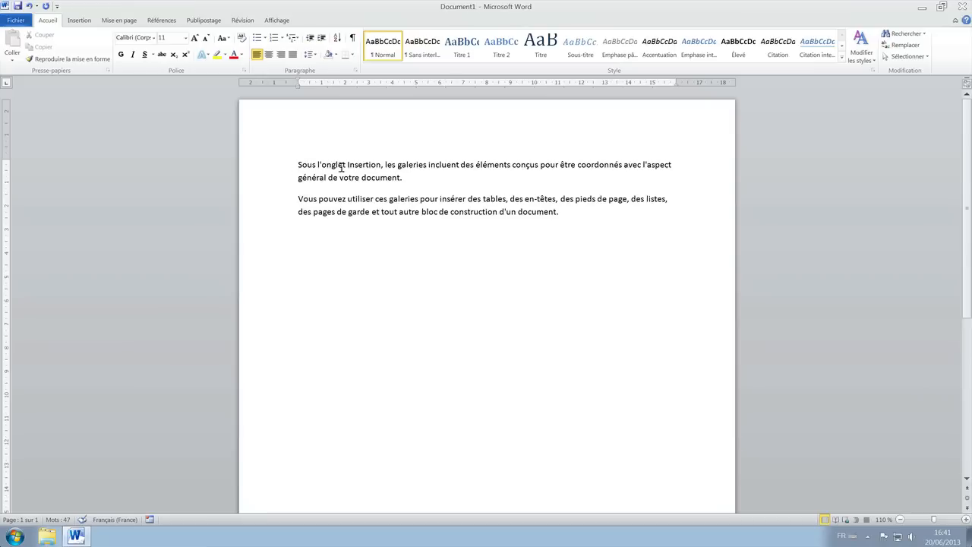
- Highlight each of the two generated paragraphs in turn to examine their single sentences
{"action": "left_click_drag", "start_coordinate": [297, 163], "coordinate": [403, 177]}
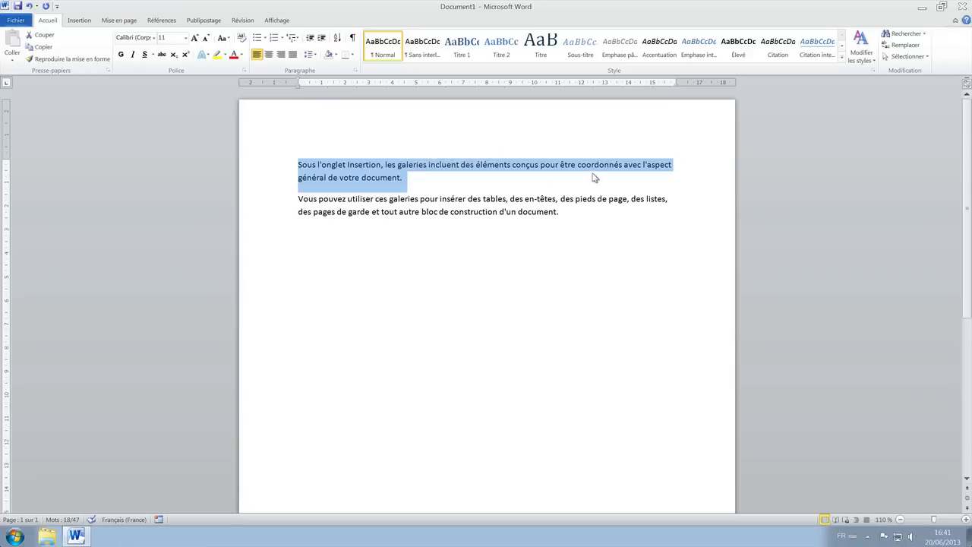
{"action": "left_click_drag", "start_coordinate": [297, 201], "coordinate": [557, 211]}
{"action": "left_click", "coordinate": [510, 237]}
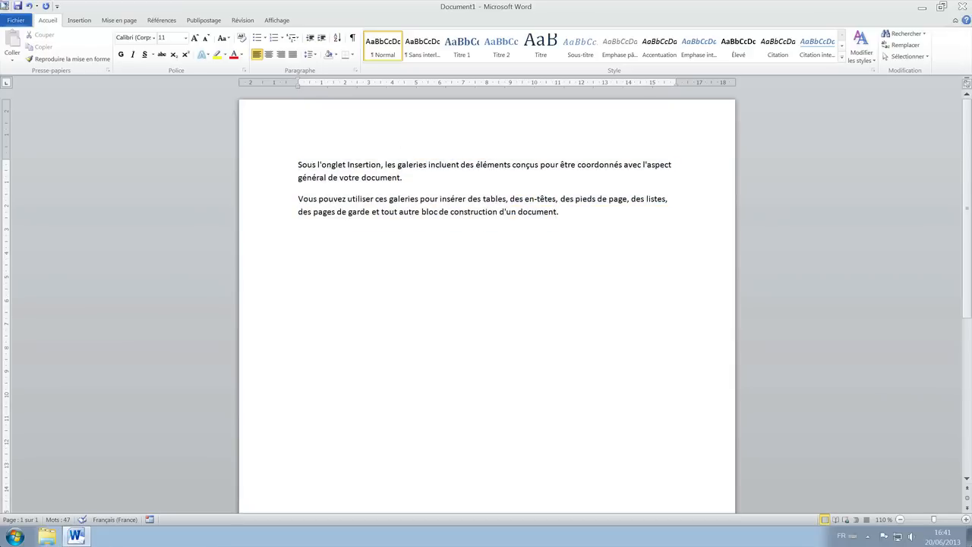
- Undo the text generation, change the formula to =rand(2,2) and generate two paragraphs of two sentences each
{"action": "left_click", "coordinate": [31, 8]}
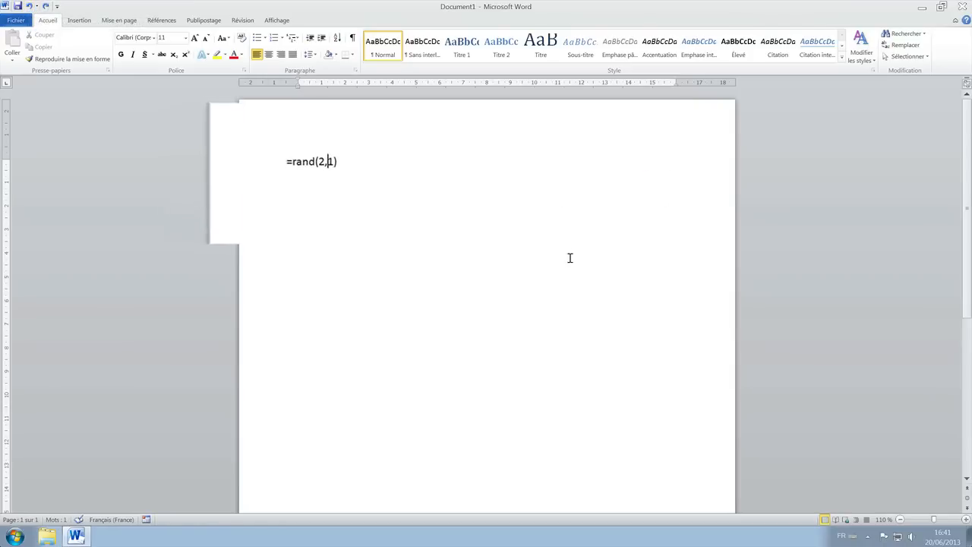
{"action": "key", "text": "shift+Left"}
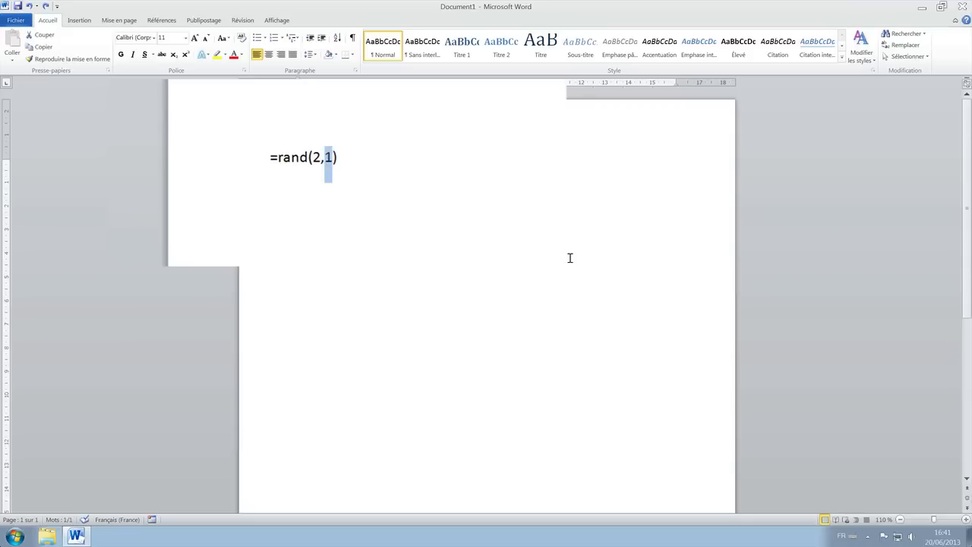
{"action": "type", "text": "2"}
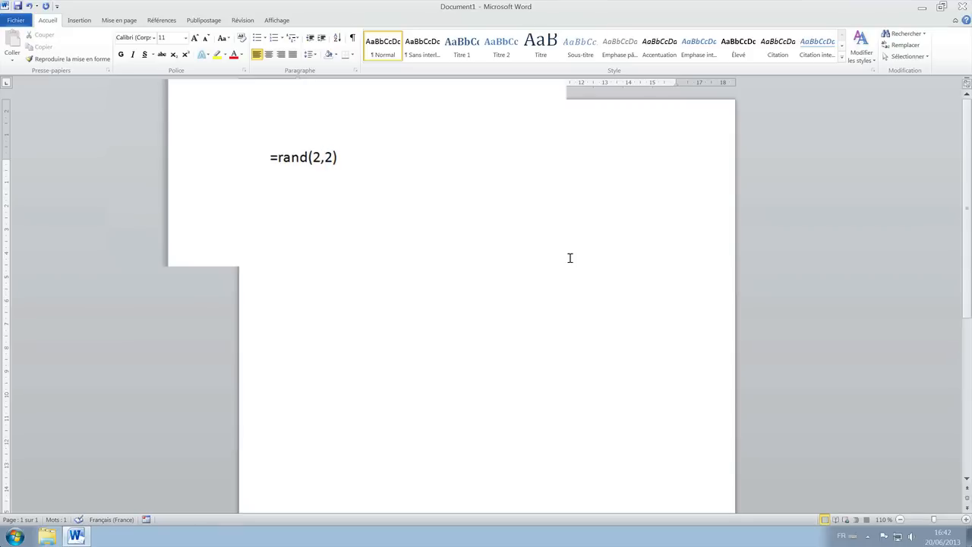
{"action": "key", "text": "End"}
{"action": "key", "text": "Return"}
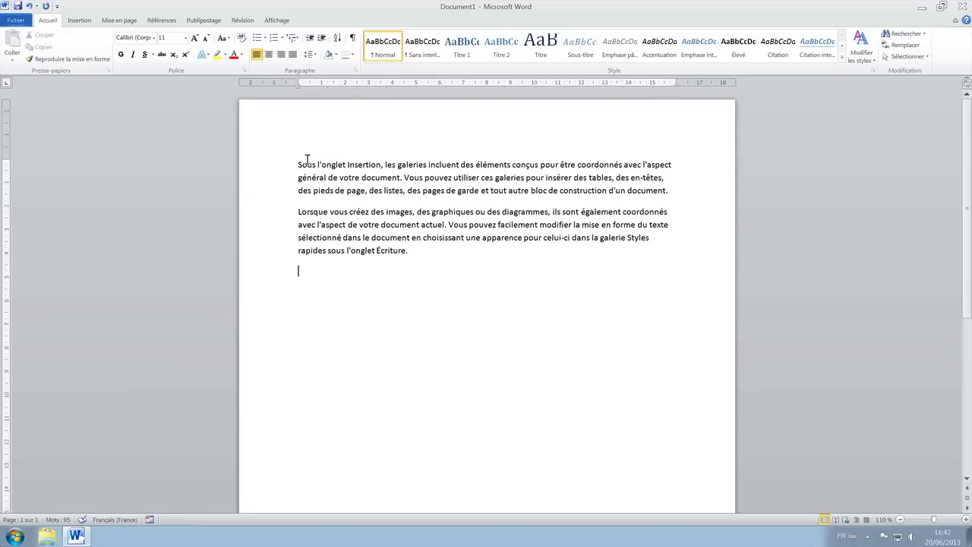
- Examine the two sentences of the first paragraph and the sentence boundary in the second paragraph
{"action": "left_click_drag", "start_coordinate": [299, 165], "coordinate": [400, 178]}
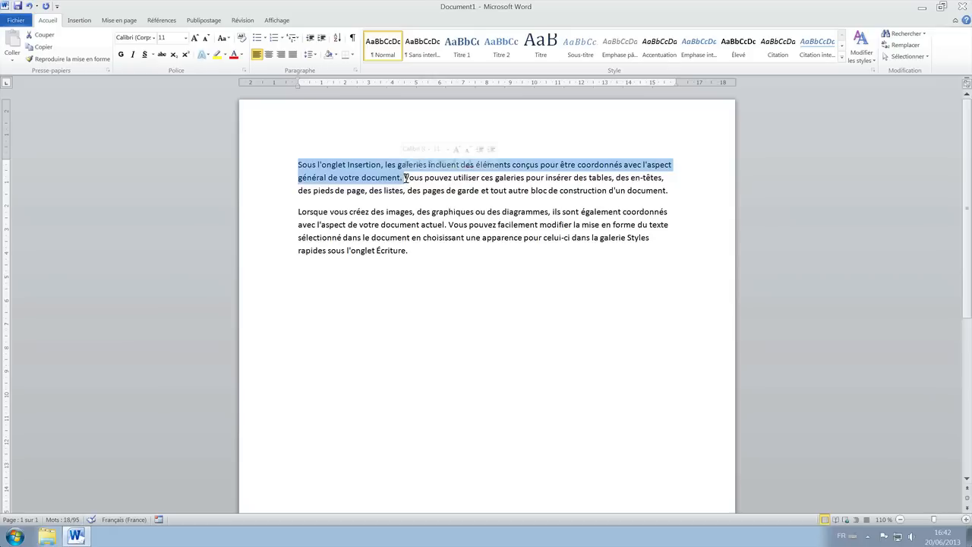
{"action": "left_click_drag", "start_coordinate": [403, 178], "coordinate": [668, 196]}
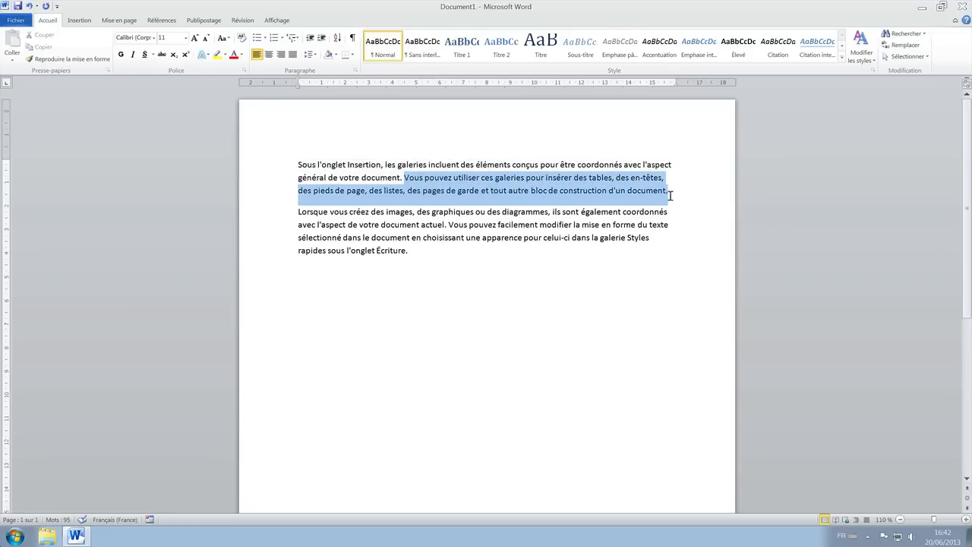
{"action": "left_click", "coordinate": [446, 225]}
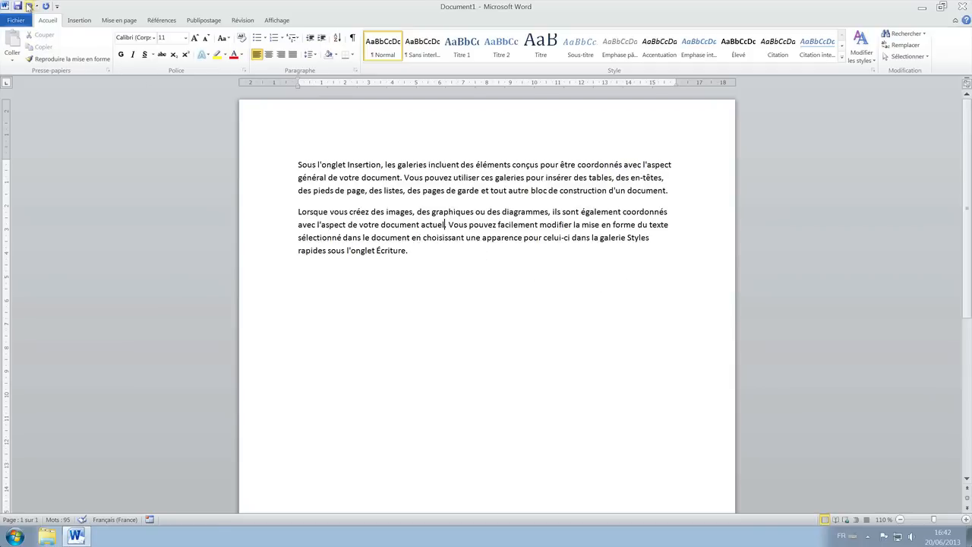
- Undo the text generation, change the formula to =rand(2,5) and generate two paragraphs of five sentences each
{"action": "key", "text": "ctrl+z"}
{"action": "key", "text": "ctrl+z"}
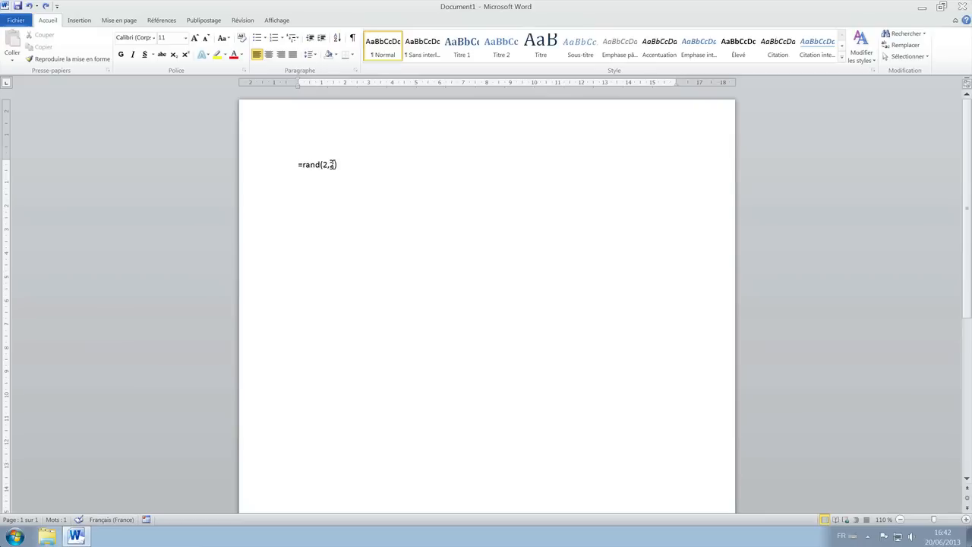
{"action": "double_click", "coordinate": [332, 164]}
{"action": "type", "text": "5"}
{"action": "key", "text": "Return"}
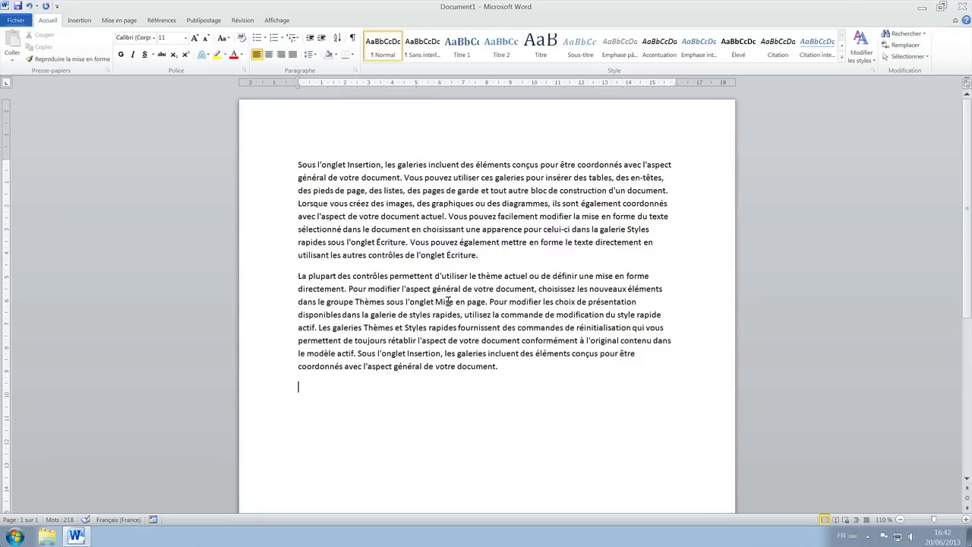
- Undo the text generation, change the formula to =rand(10,5) and generate ten paragraphs of five sentences each
{"action": "scroll", "coordinate": [463, 371], "scroll_direction": "down", "scroll_amount": 3}
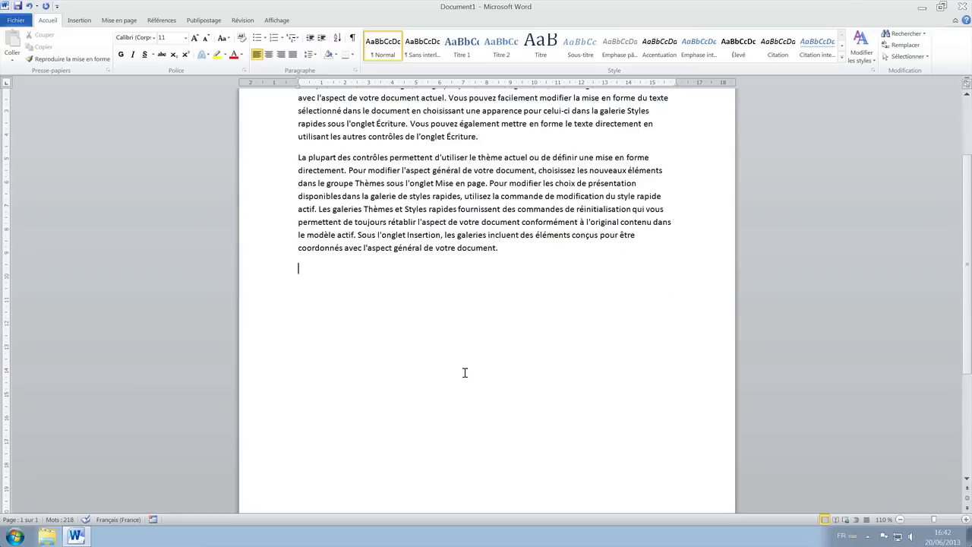
{"action": "scroll", "coordinate": [465, 372], "scroll_direction": "down", "scroll_amount": 4}
{"action": "scroll", "coordinate": [465, 373], "scroll_direction": "up", "scroll_amount": 7}
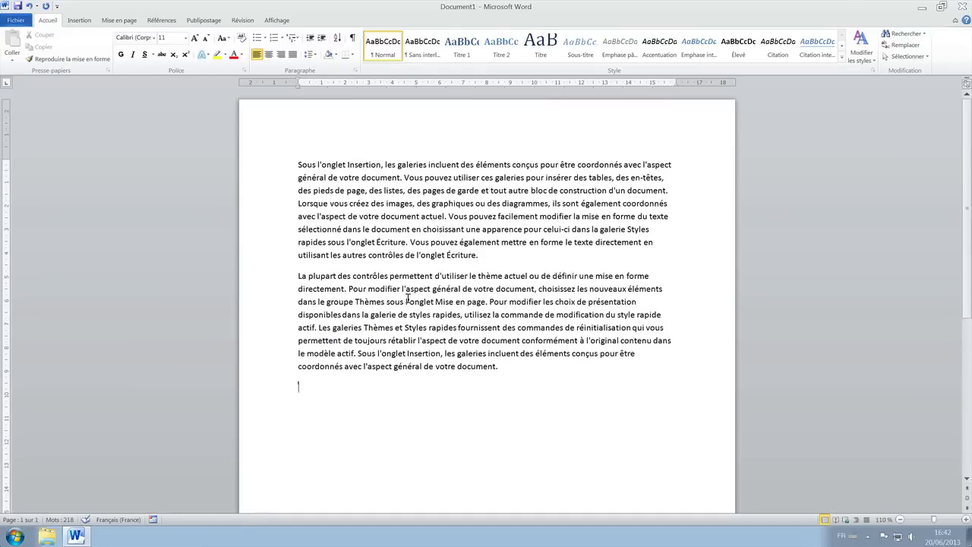
{"action": "left_click", "coordinate": [28, 6]}
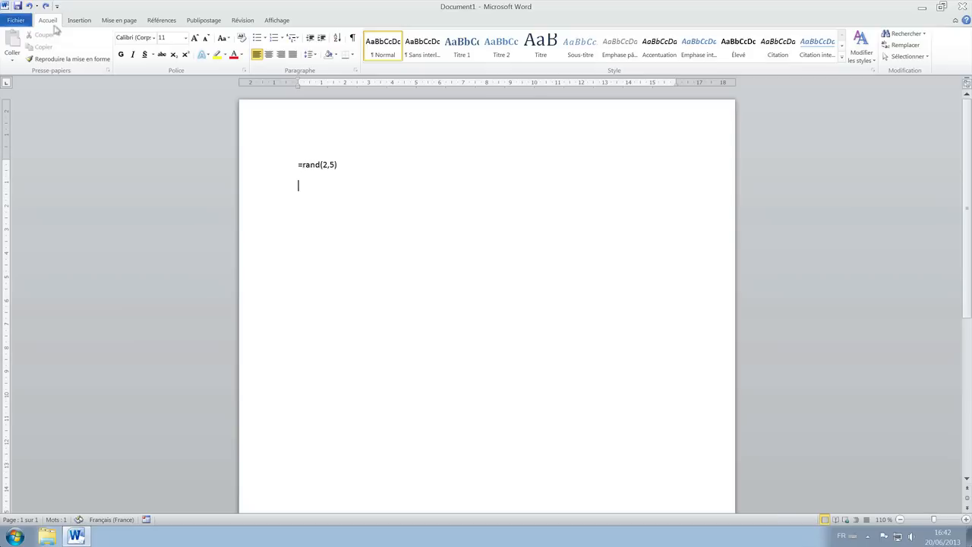
{"action": "double_click", "coordinate": [327, 164]}
{"action": "type", "text": "10"}
{"action": "key", "text": "End"}
{"action": "key", "text": "Return"}
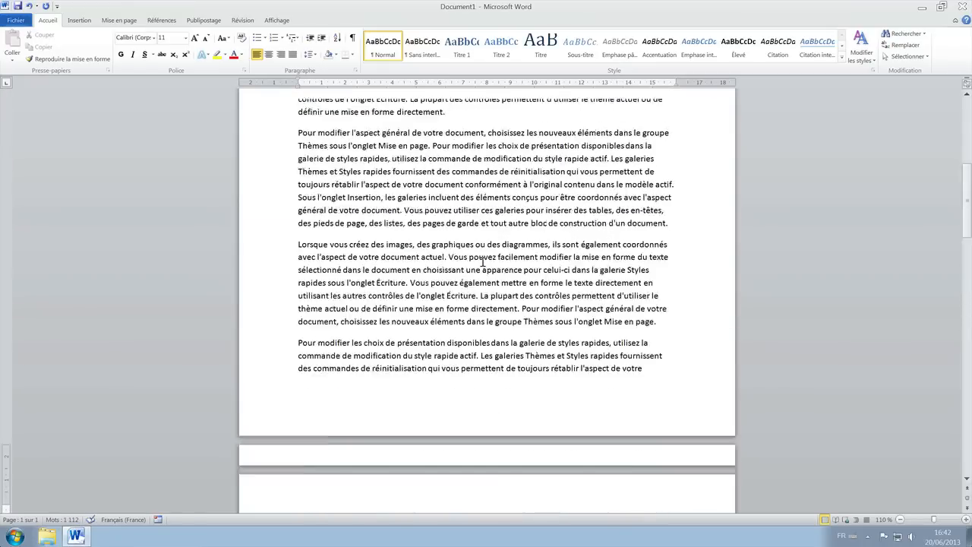
- Review the ten generated paragraphs across the pages and delete the empty line that ends the document
{"action": "scroll", "coordinate": [480, 264], "scroll_direction": "down", "scroll_amount": 12}
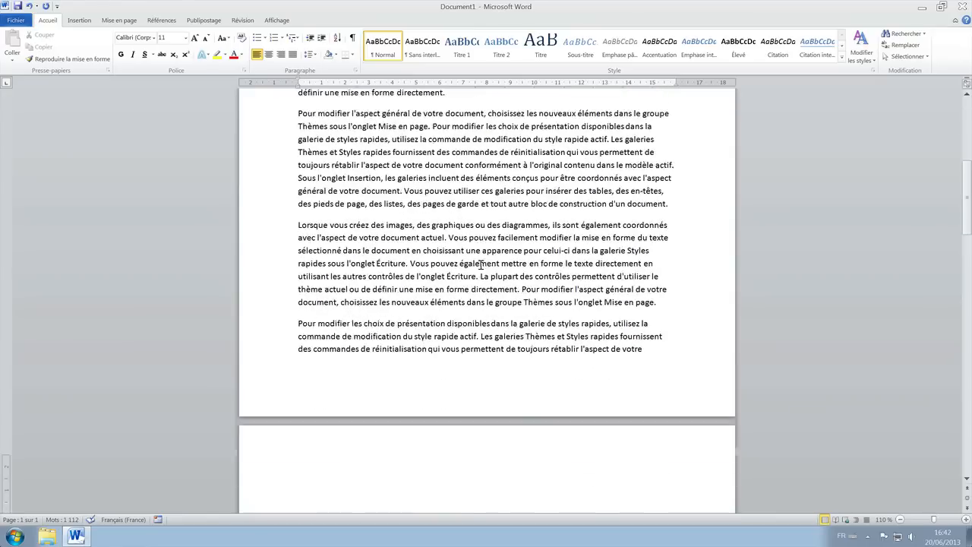
{"action": "scroll", "coordinate": [481, 264], "scroll_direction": "down", "scroll_amount": 8}
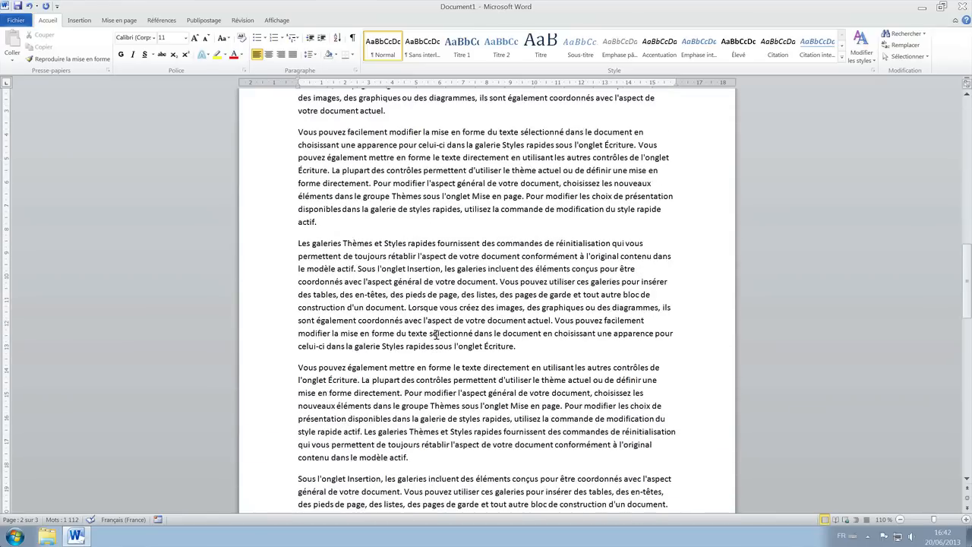
{"action": "scroll", "coordinate": [437, 335], "scroll_direction": "down", "scroll_amount": 15}
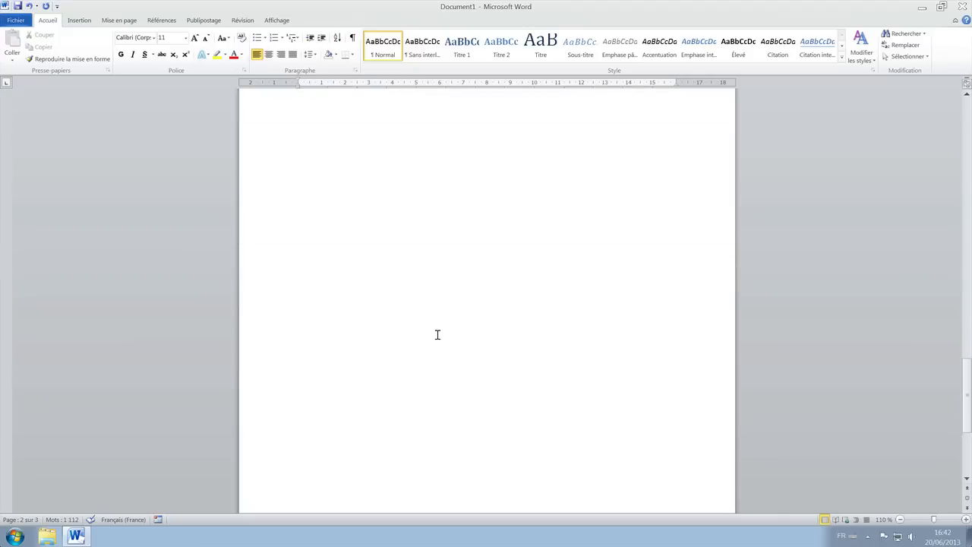
{"action": "scroll", "coordinate": [438, 335], "scroll_direction": "up", "scroll_amount": 10}
{"action": "left_click", "coordinate": [439, 344]}
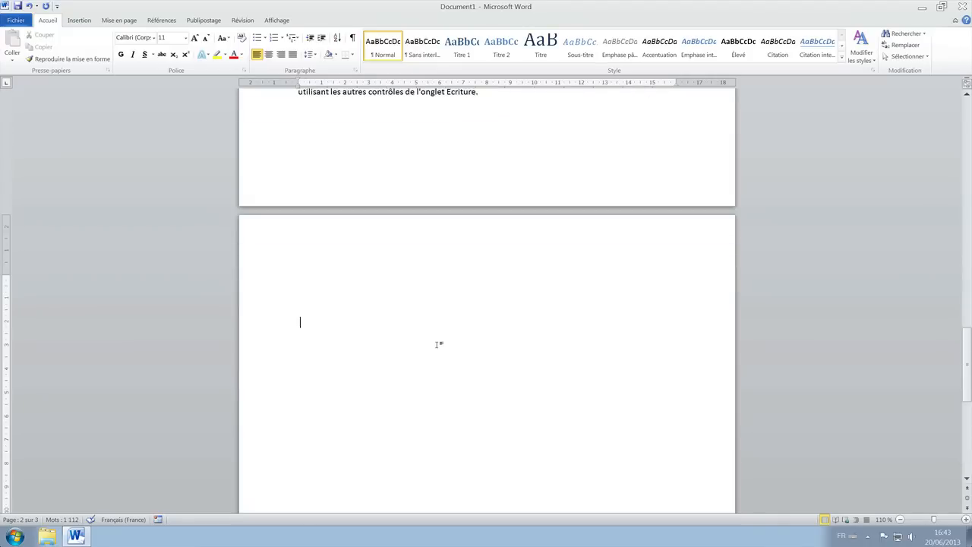
{"action": "key", "text": "BackSpace"}
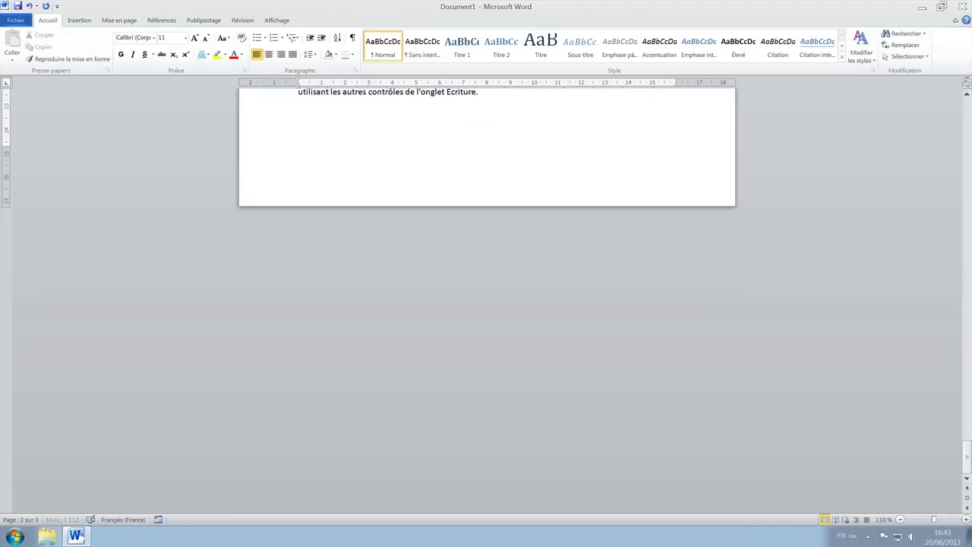
{"action": "scroll", "coordinate": [436, 351], "scroll_direction": "up", "scroll_amount": 14}
{"action": "scroll", "coordinate": [437, 351], "scroll_direction": "up", "scroll_amount": 15}
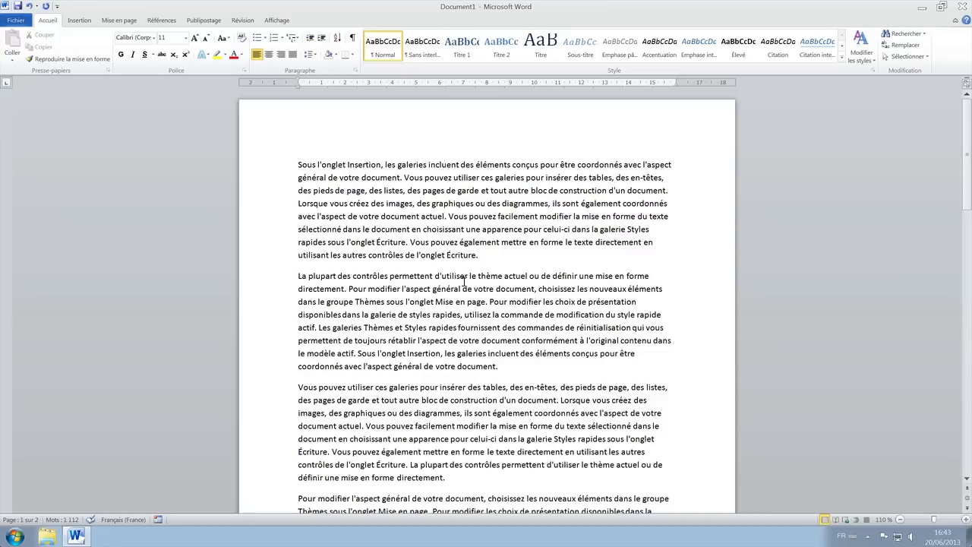
{"action": "scroll", "coordinate": [464, 281], "scroll_direction": "down", "scroll_amount": 10}
{"action": "scroll", "coordinate": [460, 288], "scroll_direction": "up", "scroll_amount": 10}
- Undo back to the formula, change it to =rand(2,5) and generate two paragraphs of five sentences each
{"action": "left_click", "coordinate": [28, 6]}
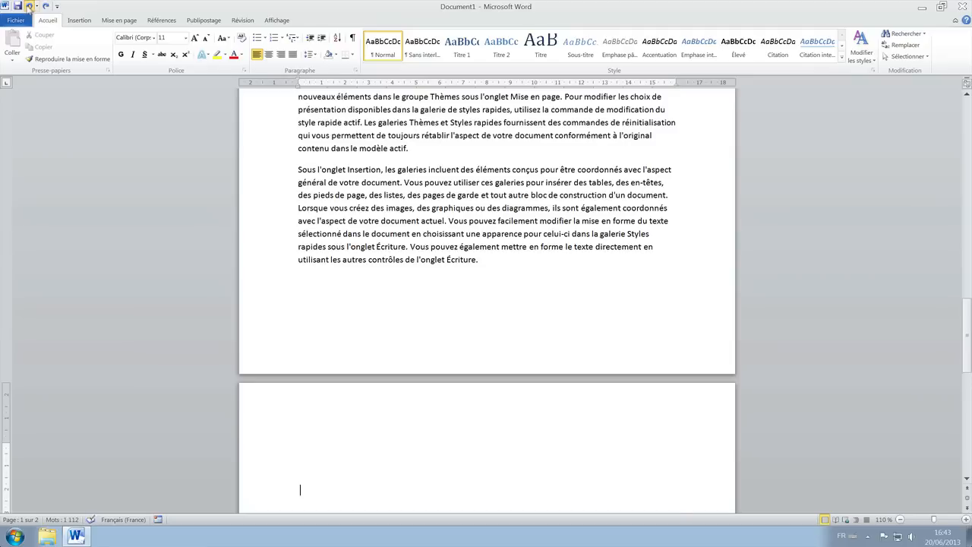
{"action": "left_click", "coordinate": [28, 6]}
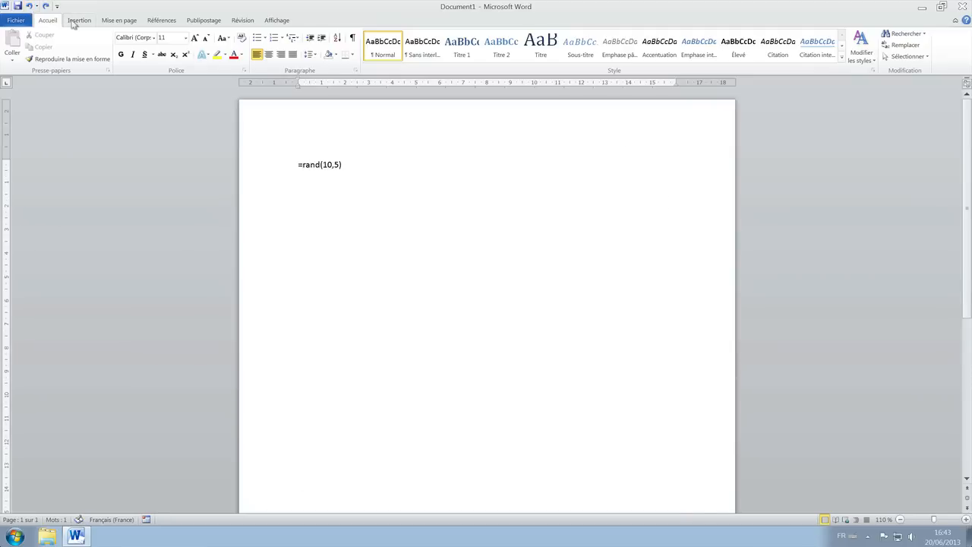
{"action": "key", "text": "Left"}
{"action": "key", "text": "Left"}
{"action": "key", "text": "Left"}
{"action": "key", "text": "shift+Left"}
{"action": "key", "text": "shift+Left"}
{"action": "type", "text": "2"}
{"action": "key", "text": "Return"}
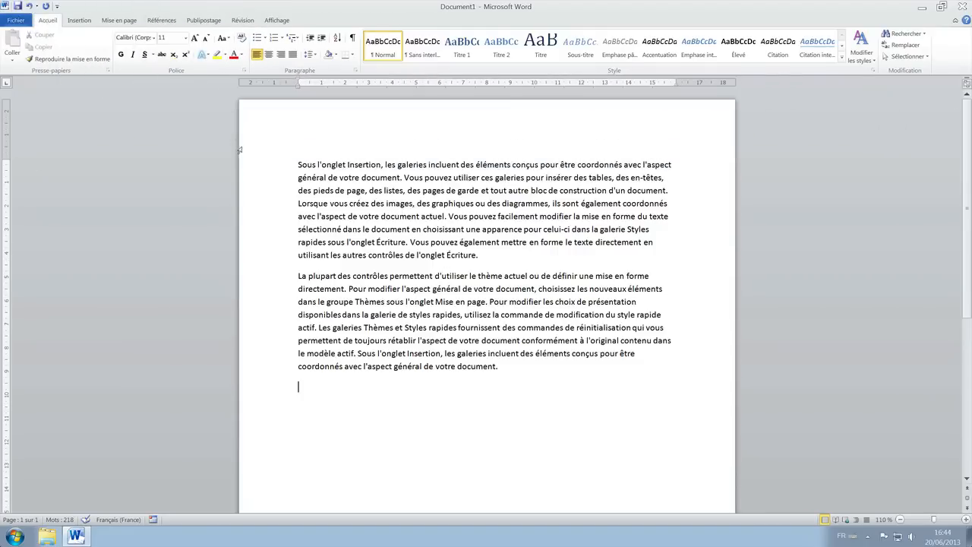
- Hide the rulers with the Règle display option, show them again and hide them once more
{"action": "left_click", "coordinate": [278, 23]}
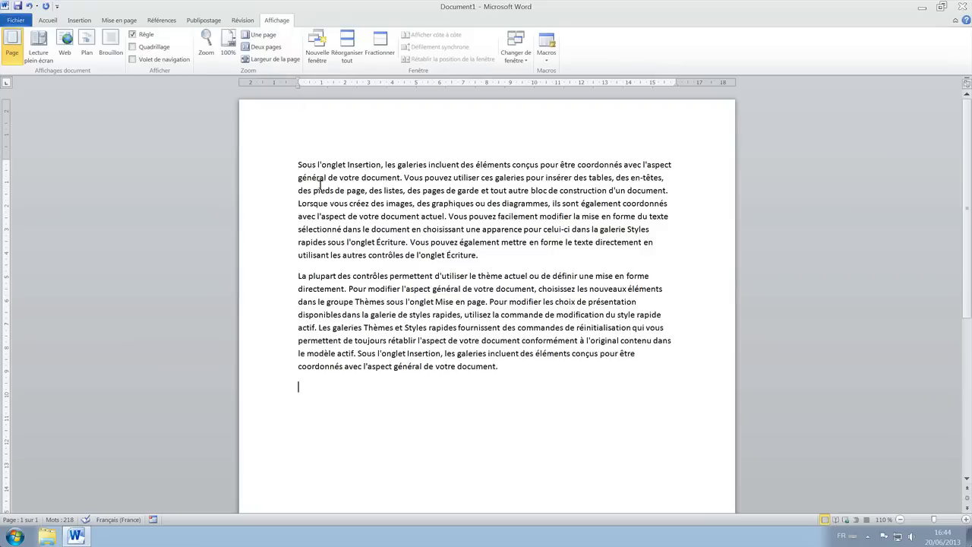
{"action": "left_click", "coordinate": [143, 37]}
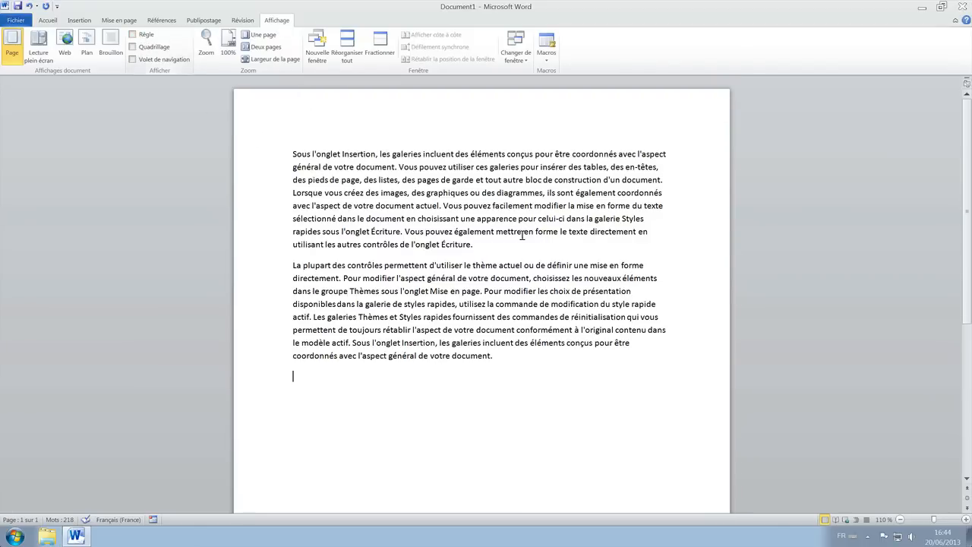
{"action": "left_click", "coordinate": [789, 264]}
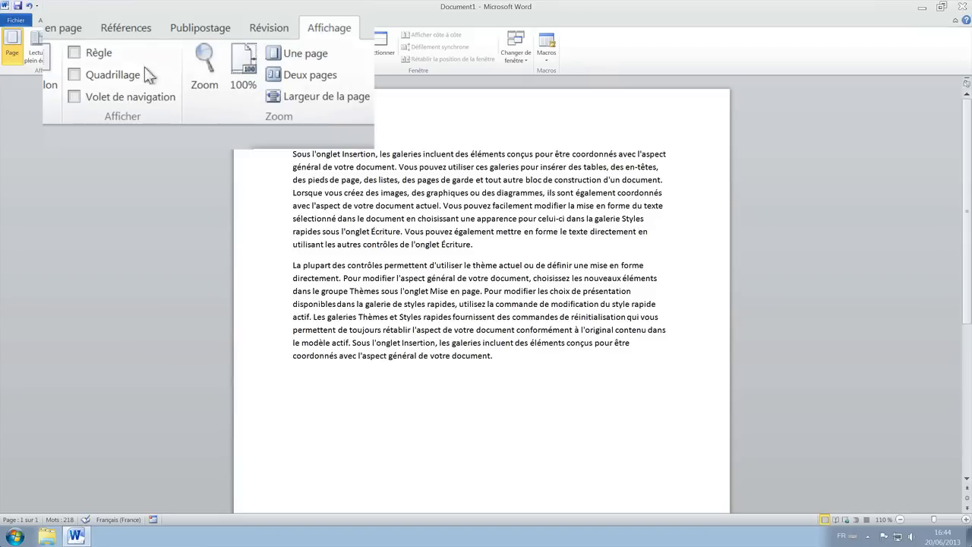
{"action": "left_click", "coordinate": [99, 54]}
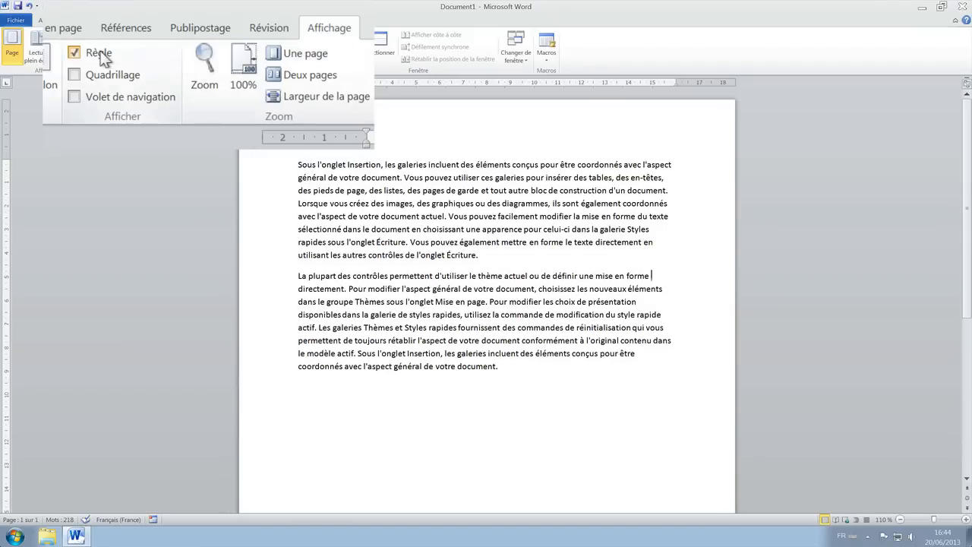
{"action": "left_click", "coordinate": [149, 37]}
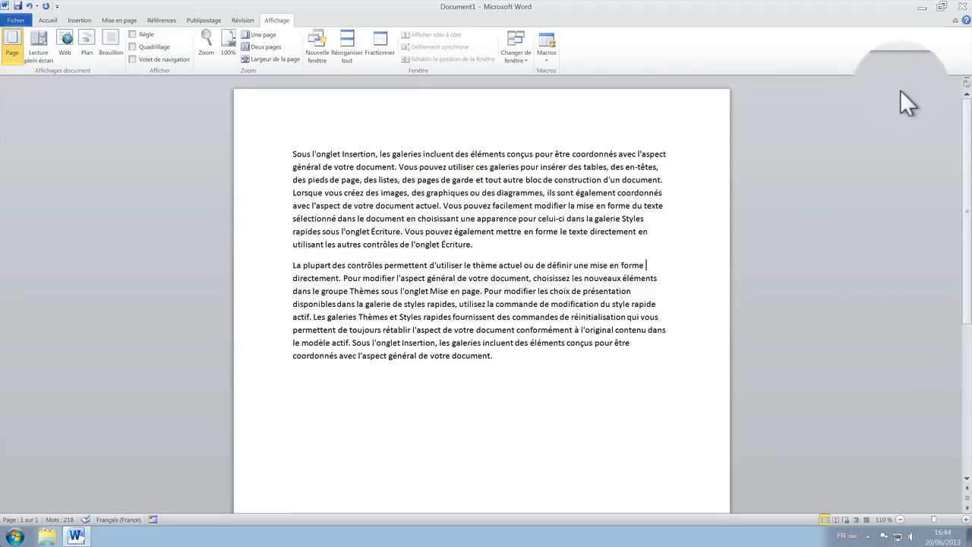
- Show, hide and show the rulers again with the quick ruler toggle beside the document
{"action": "left_click", "coordinate": [966, 84]}
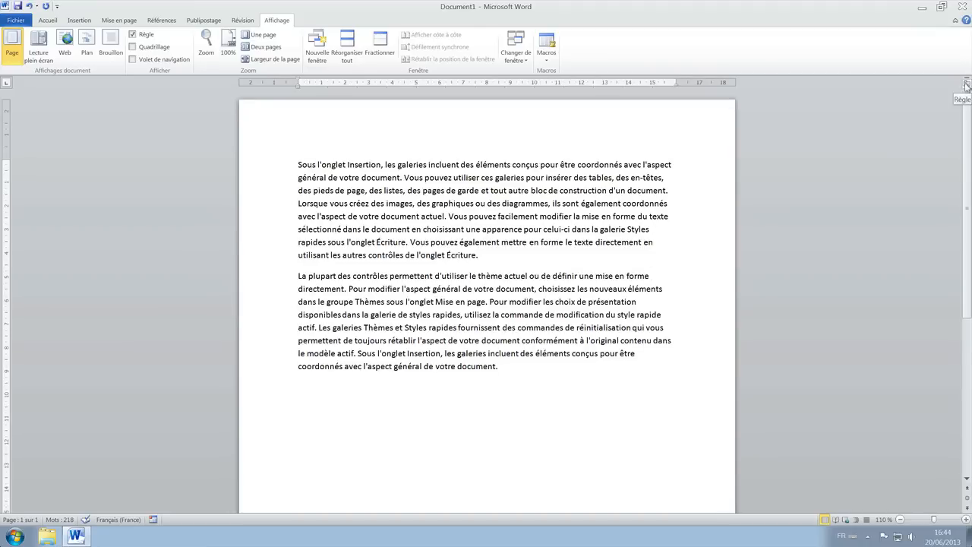
{"action": "left_click", "coordinate": [967, 84]}
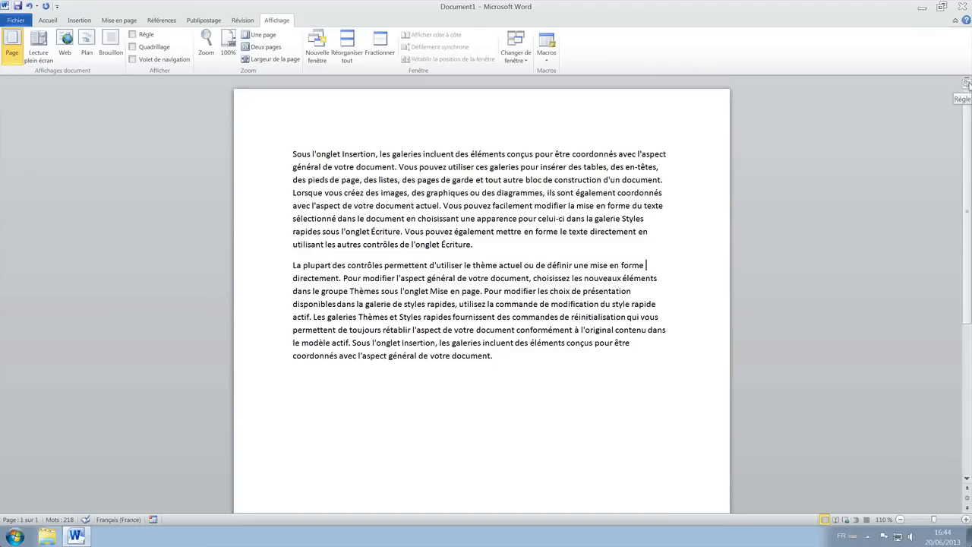
{"action": "left_click", "coordinate": [966, 84]}
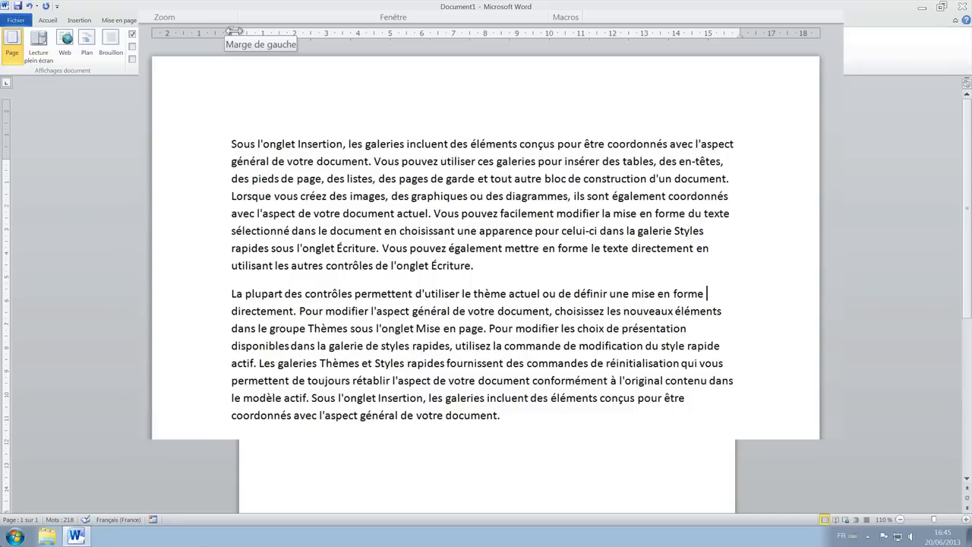
- Reduce the page's left and right margins to about 2 cm and its top margin slightly, and try adjusting the bottom margin
{"action": "mouse_move", "coordinate": [234, 32]}
{"action": "left_mouse_down"}
{"action": "mouse_move", "coordinate": [177, 33]}
{"action": "mouse_move", "coordinate": [284, 88]}
{"action": "mouse_move", "coordinate": [338, 88]}
{"action": "mouse_move", "coordinate": [277, 87]}
{"action": "mouse_move", "coordinate": [286, 89]}
{"action": "left_mouse_up"}
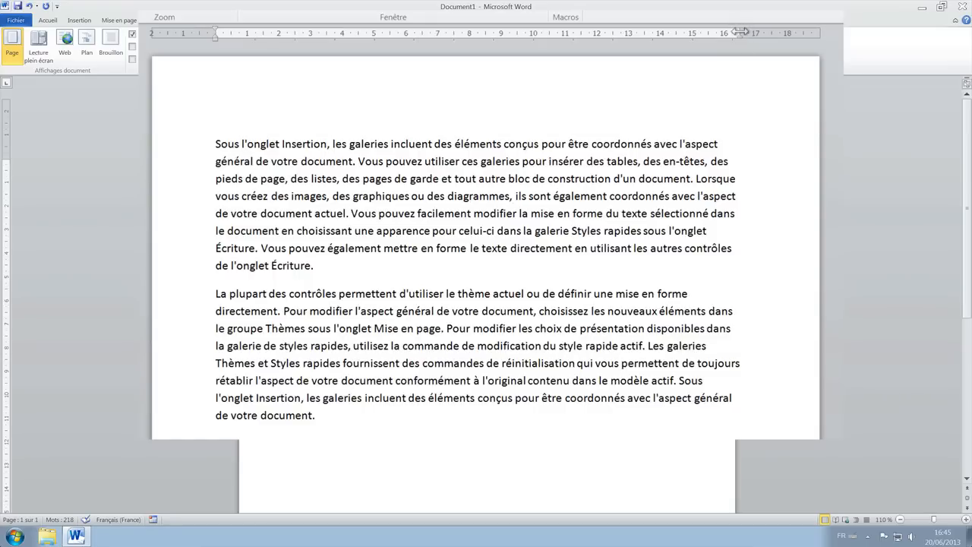
{"action": "left_click_drag", "start_coordinate": [741, 32], "coordinate": [757, 32]}
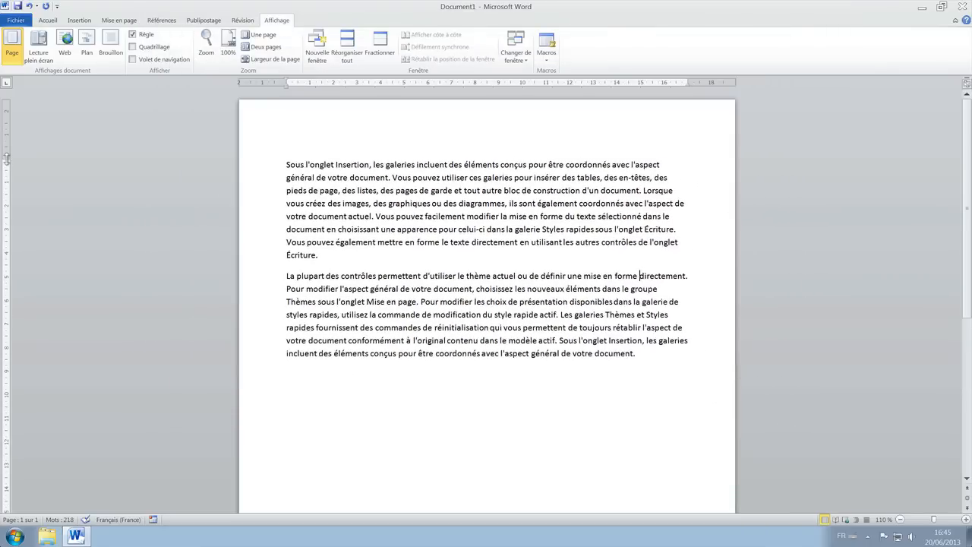
{"action": "left_click_drag", "start_coordinate": [6, 158], "coordinate": [7, 151]}
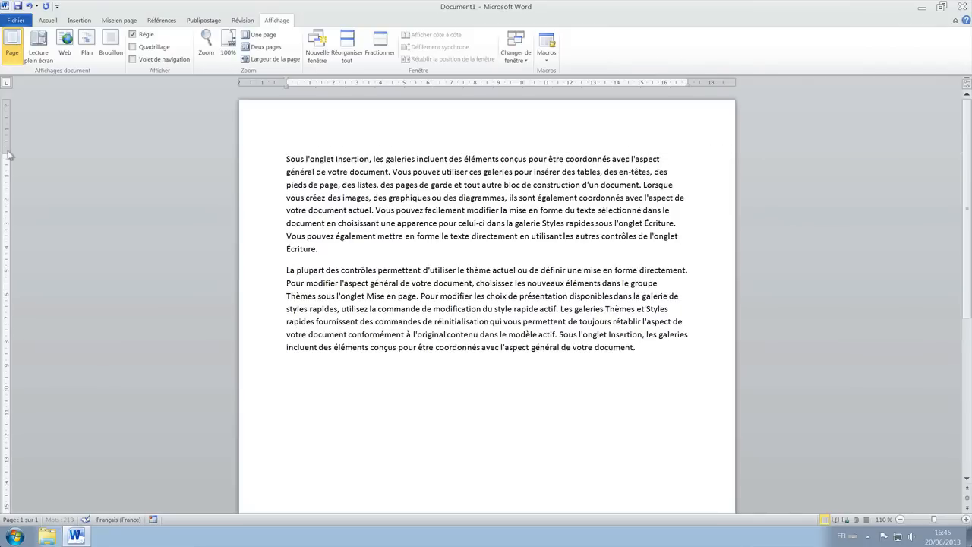
{"action": "scroll", "coordinate": [148, 354], "scroll_direction": "down", "scroll_amount": 4}
{"action": "scroll", "coordinate": [147, 354], "scroll_direction": "down", "scroll_amount": 4}
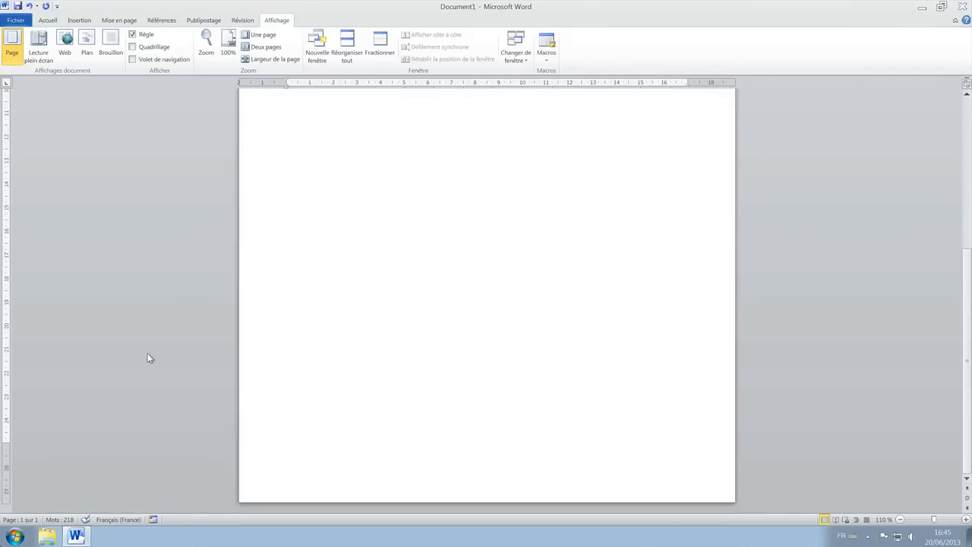
{"action": "left_click_drag", "start_coordinate": [3, 442], "coordinate": [7, 443]}
{"action": "scroll", "coordinate": [132, 376], "scroll_direction": "up", "scroll_amount": 8}
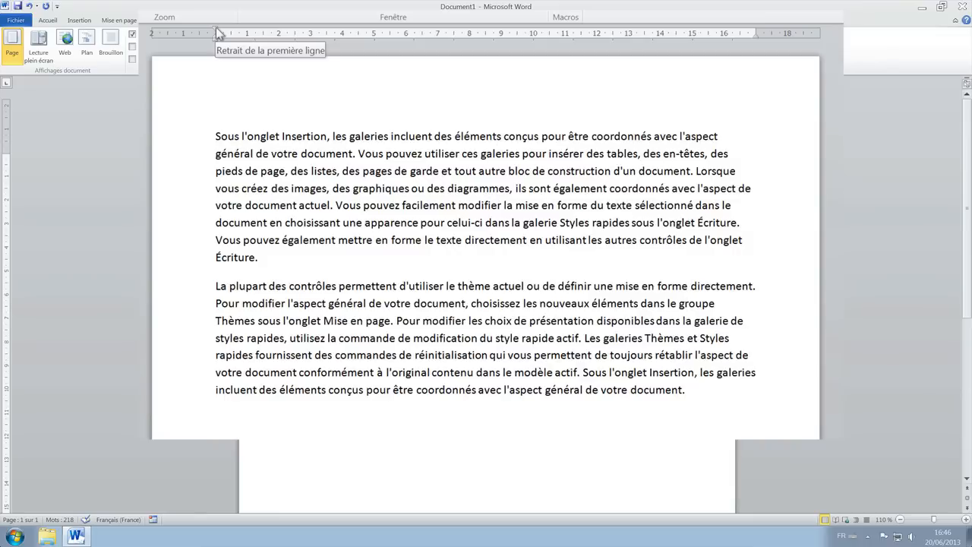
- Try a first-line indent of about 1 cm on the second paragraph and on the first, undoing each one
{"action": "left_click_drag", "start_coordinate": [216, 27], "coordinate": [247, 34]}
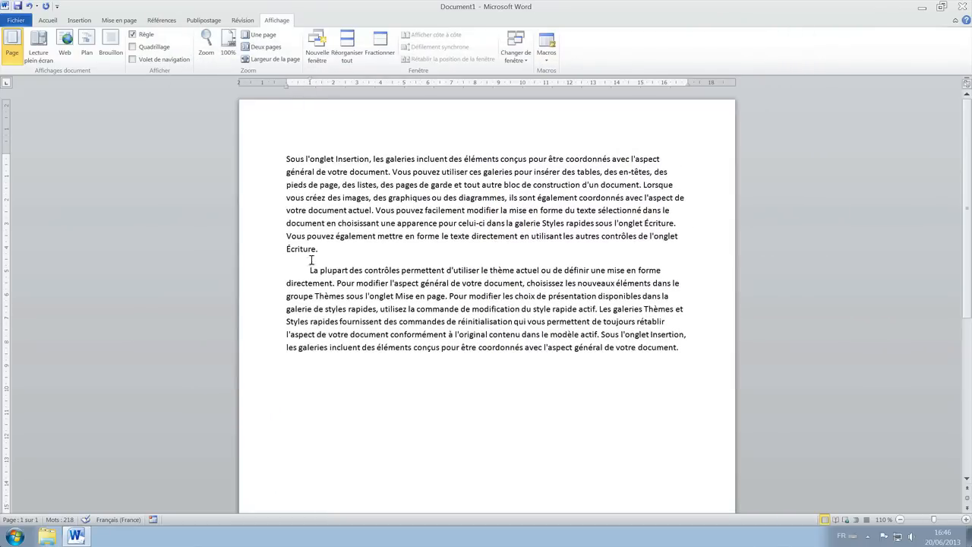
{"action": "left_click", "coordinate": [29, 6]}
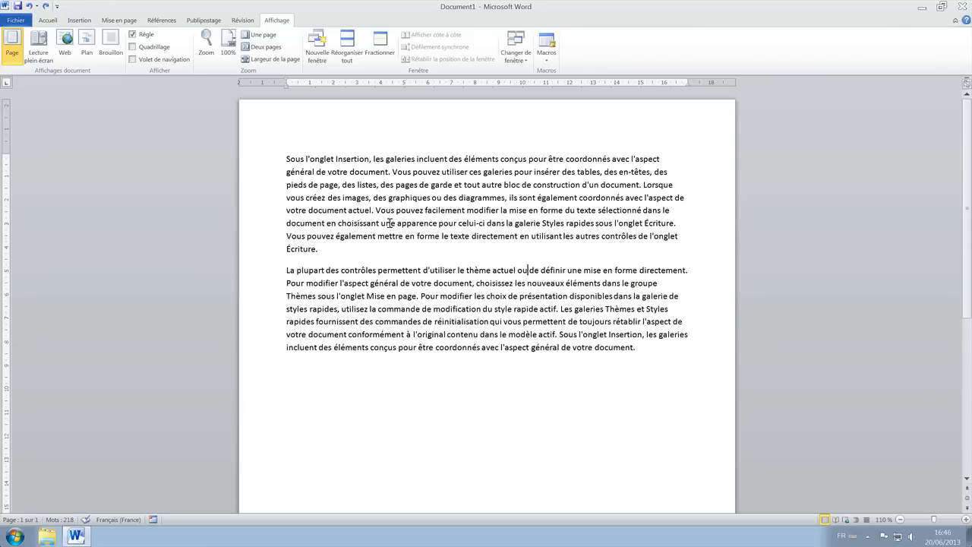
{"action": "left_click", "coordinate": [350, 172]}
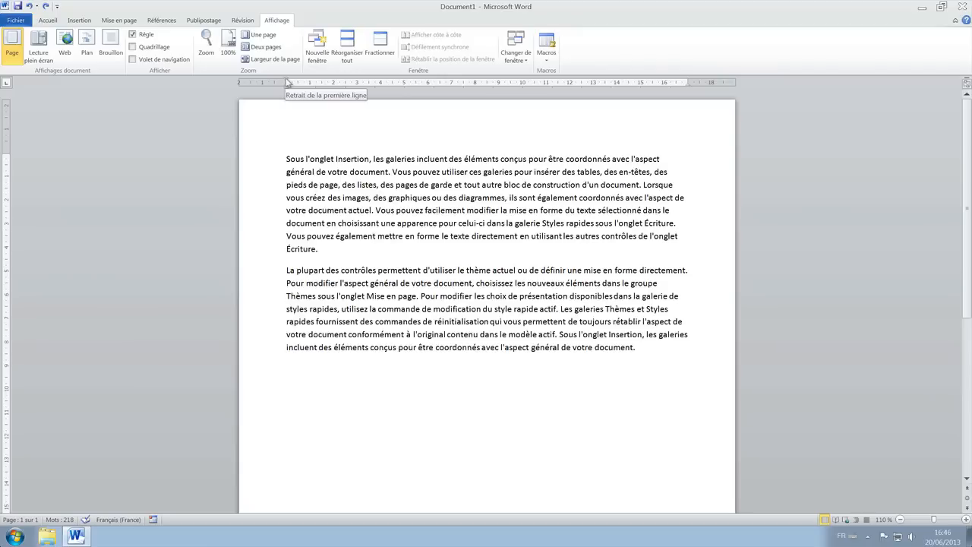
{"action": "left_click_drag", "start_coordinate": [287, 82], "coordinate": [310, 84]}
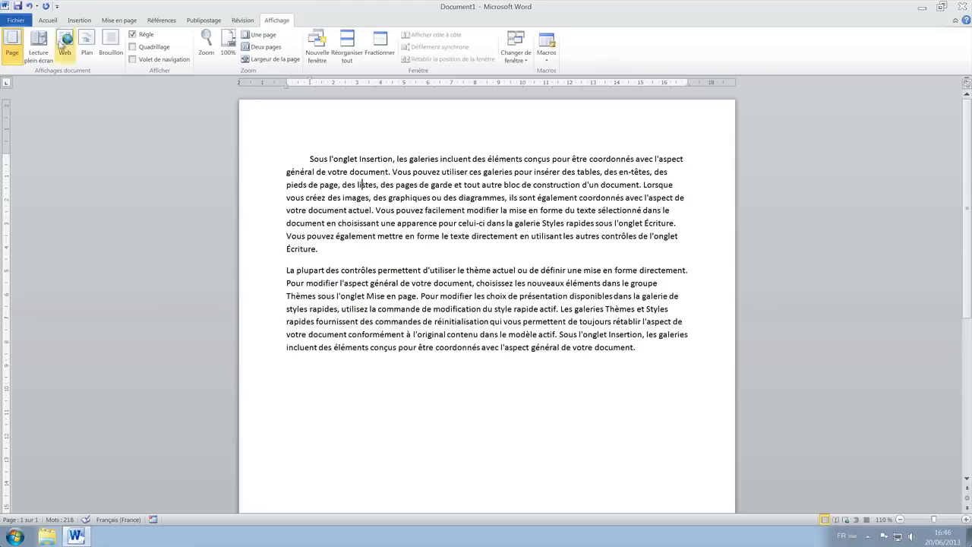
{"action": "left_click", "coordinate": [28, 6]}
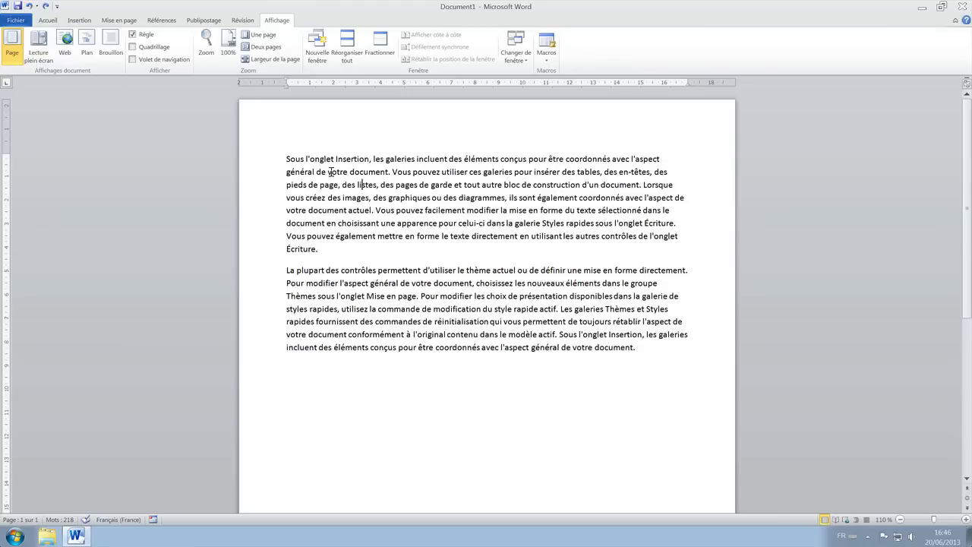
- Give both paragraphs together a first-line indent of about 0.5 cm using the horizontal ruler
{"action": "left_click_drag", "start_coordinate": [641, 349], "coordinate": [300, 160]}
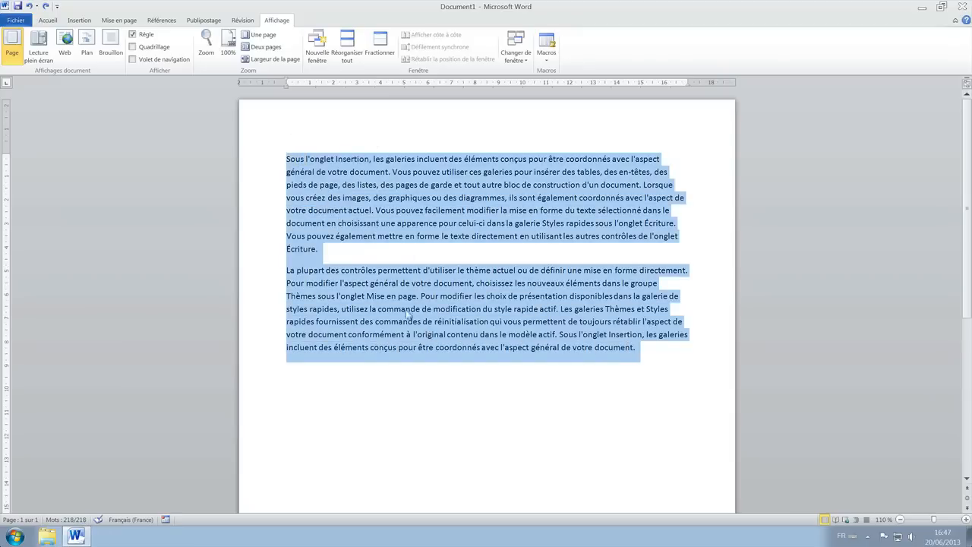
{"action": "mouse_move", "coordinate": [287, 83]}
{"action": "left_mouse_down"}
{"action": "mouse_move", "coordinate": [327, 84]}
{"action": "mouse_move", "coordinate": [304, 82]}
{"action": "left_mouse_up"}
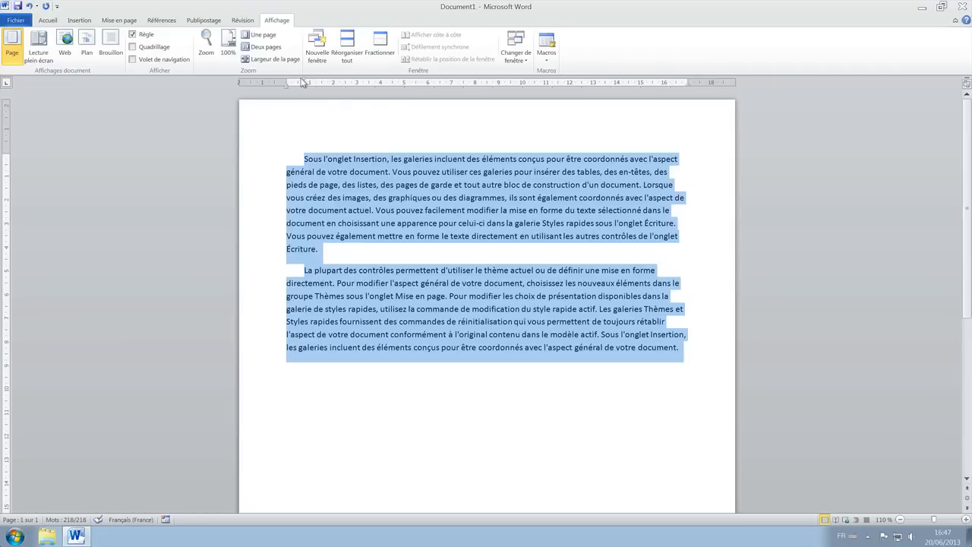
{"action": "left_click_drag", "start_coordinate": [305, 82], "coordinate": [299, 81]}
{"action": "left_click", "coordinate": [319, 114]}
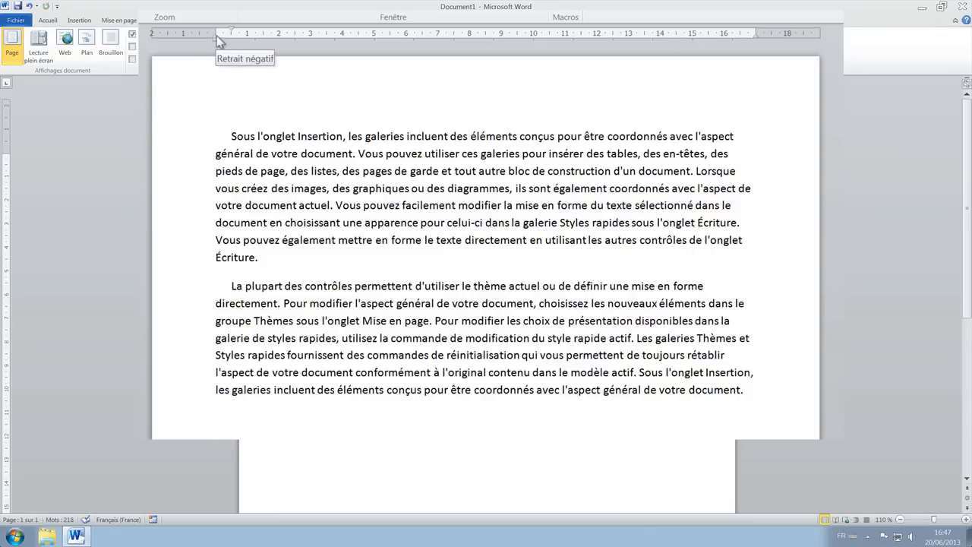
- Try a hanging indent of about 1.25 cm on the first paragraph and undo it
{"action": "mouse_move", "coordinate": [214, 35]}
{"action": "left_mouse_down"}
{"action": "mouse_move", "coordinate": [229, 36]}
{"action": "mouse_move", "coordinate": [215, 35]}
{"action": "left_mouse_up"}
{"action": "left_click_drag", "start_coordinate": [219, 34], "coordinate": [253, 35]}
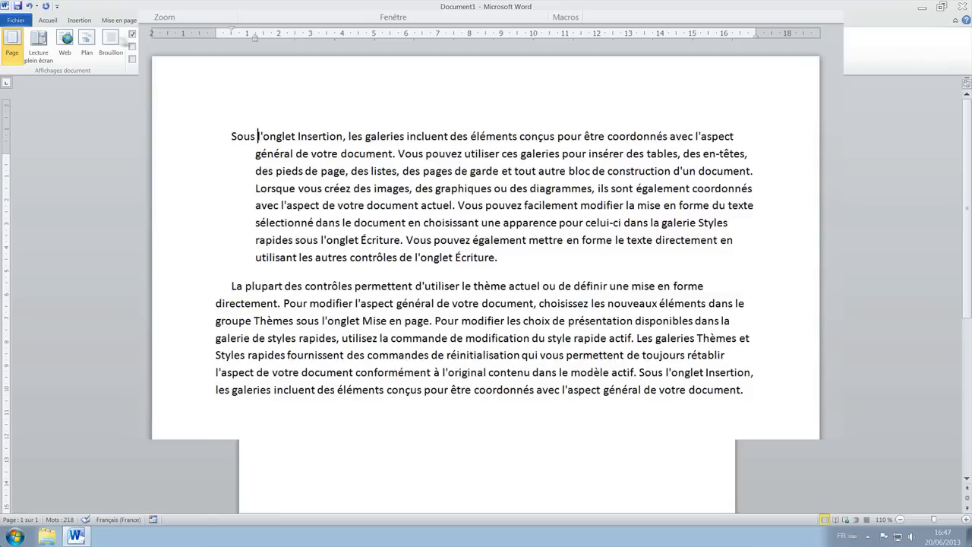
{"action": "left_click", "coordinate": [29, 6]}
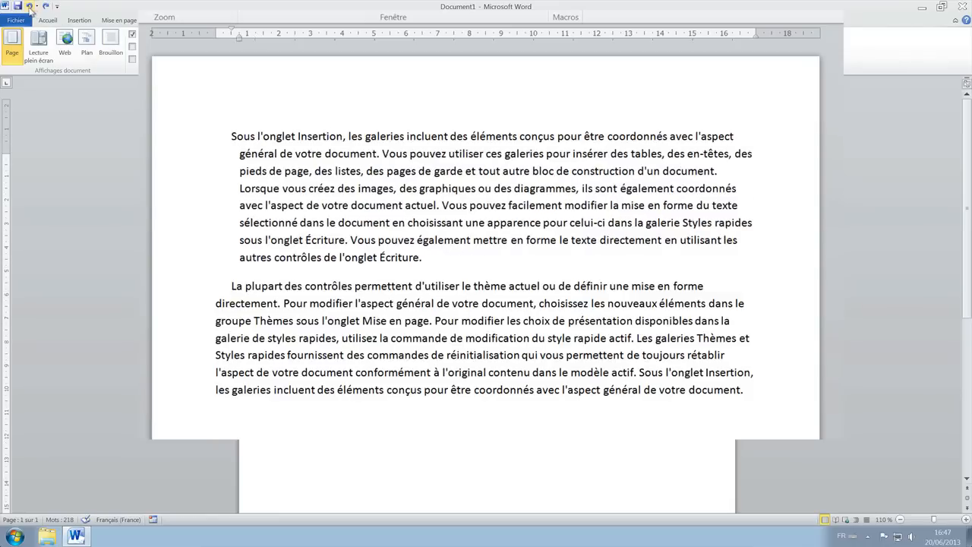
{"action": "left_click", "coordinate": [28, 6]}
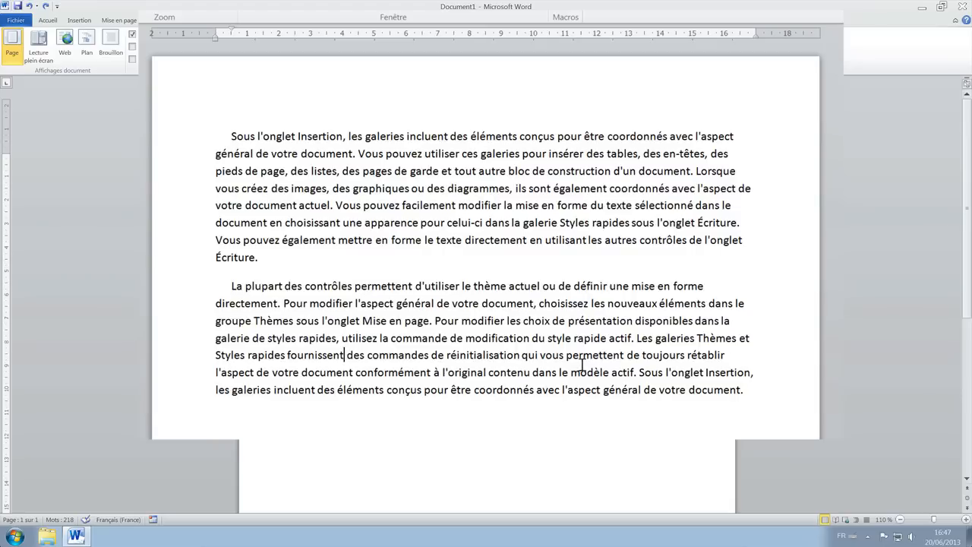
- Select both paragraphs and move their hanging indent to about 3 cm on the ruler
{"action": "left_click_drag", "start_coordinate": [743, 391], "coordinate": [228, 138]}
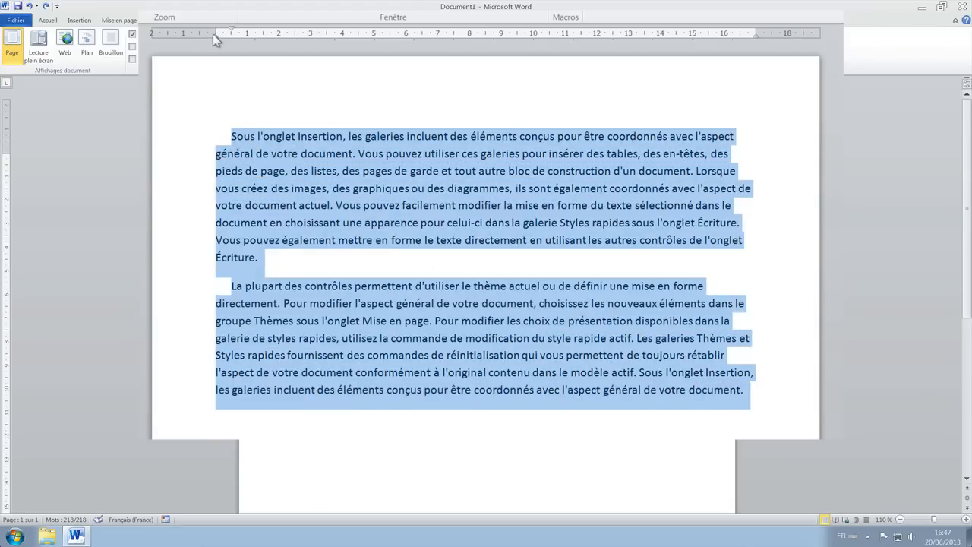
{"action": "left_click_drag", "start_coordinate": [215, 35], "coordinate": [307, 40]}
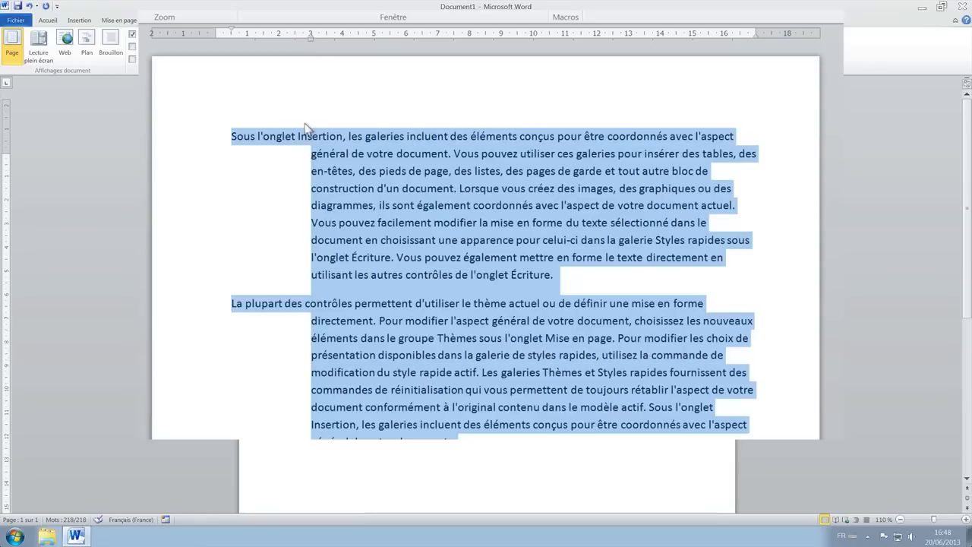
{"action": "left_click", "coordinate": [298, 176]}
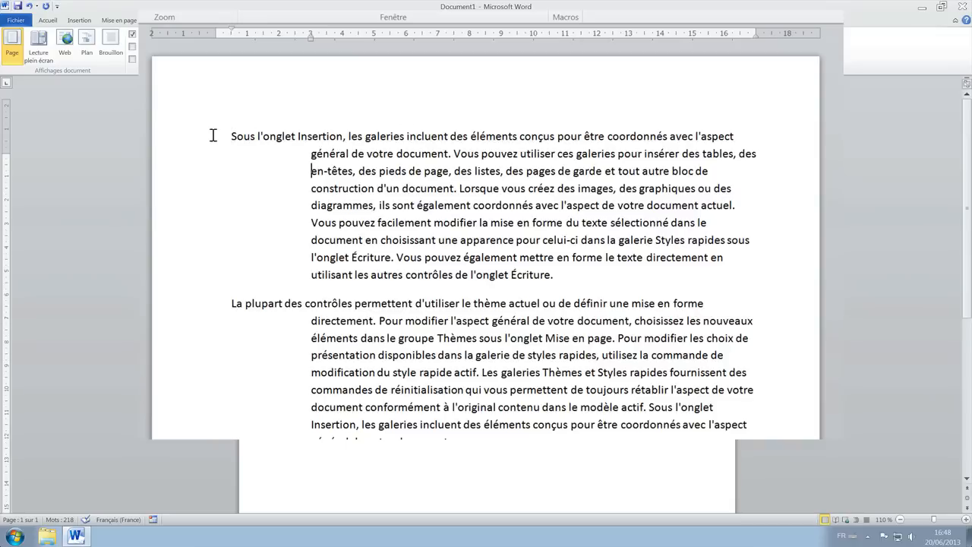
{"action": "left_click_drag", "start_coordinate": [232, 28], "coordinate": [231, 28]}
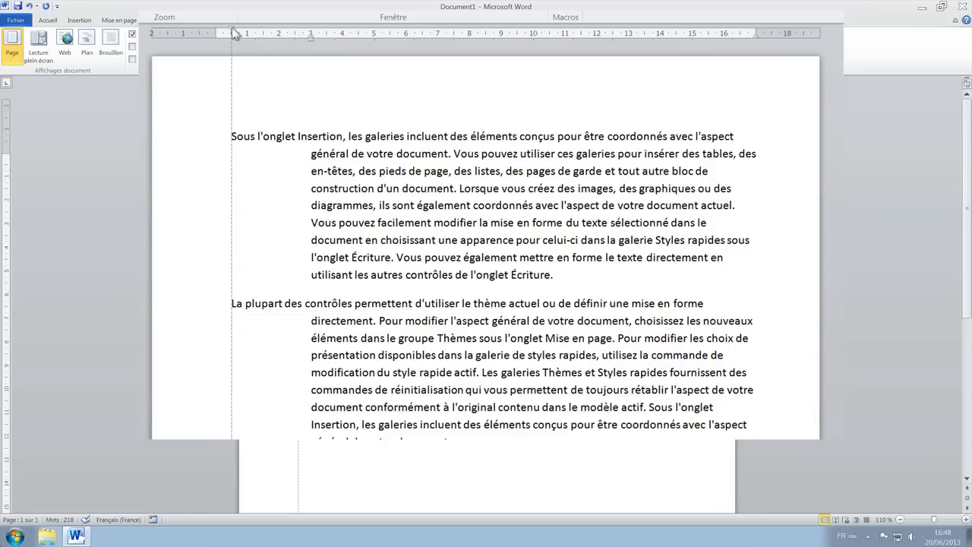
{"action": "left_click_drag", "start_coordinate": [232, 28], "coordinate": [231, 27]}
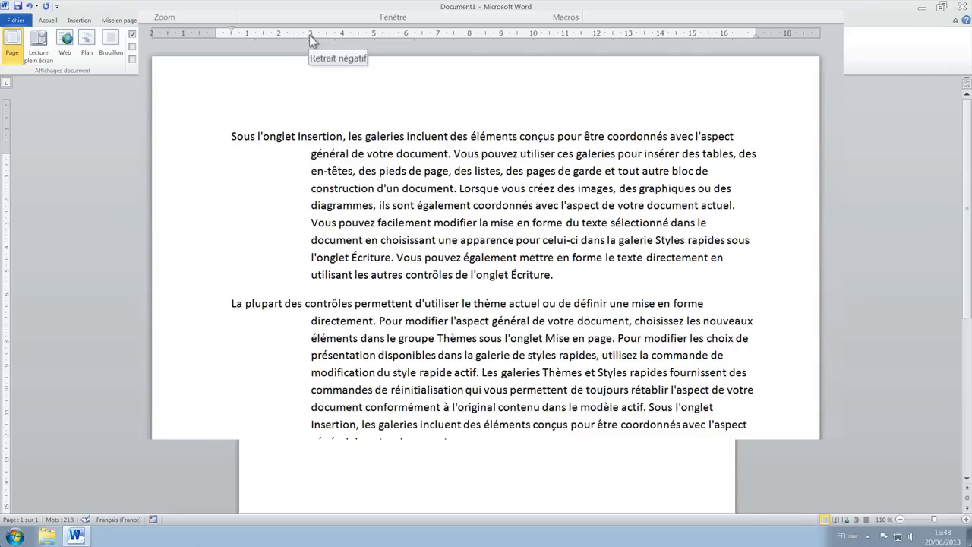
{"action": "left_click_drag", "start_coordinate": [309, 34], "coordinate": [309, 35]}
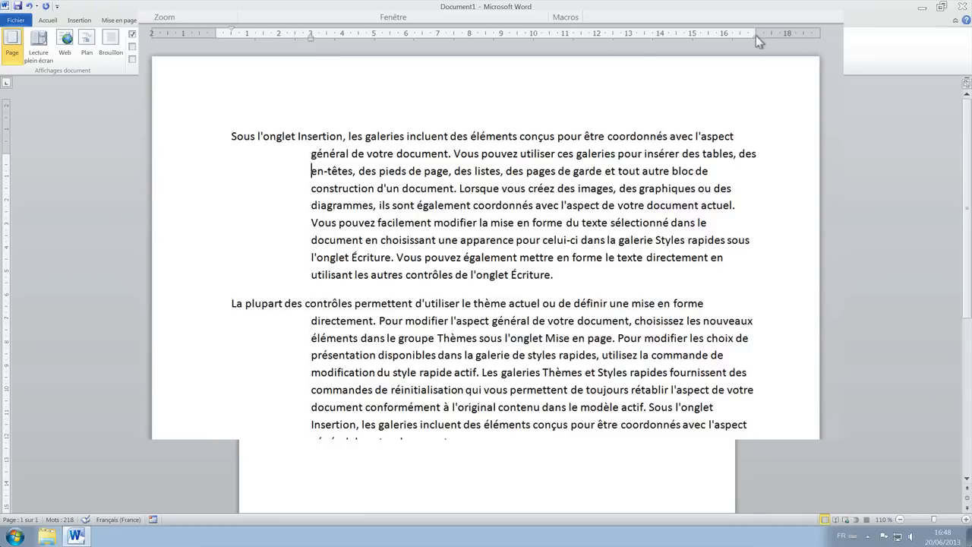
- Select both paragraphs and move their right indent in to about 13 cm on the horizontal ruler
{"action": "left_click_drag", "start_coordinate": [755, 36], "coordinate": [714, 39]}
{"action": "left_click_drag", "start_coordinate": [453, 439], "coordinate": [206, 124]}
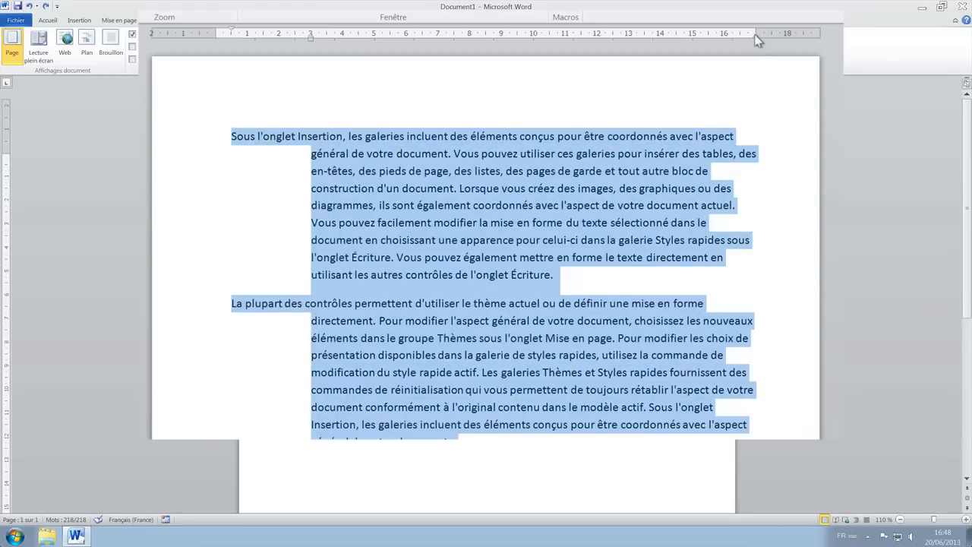
{"action": "left_click_drag", "start_coordinate": [756, 35], "coordinate": [629, 35]}
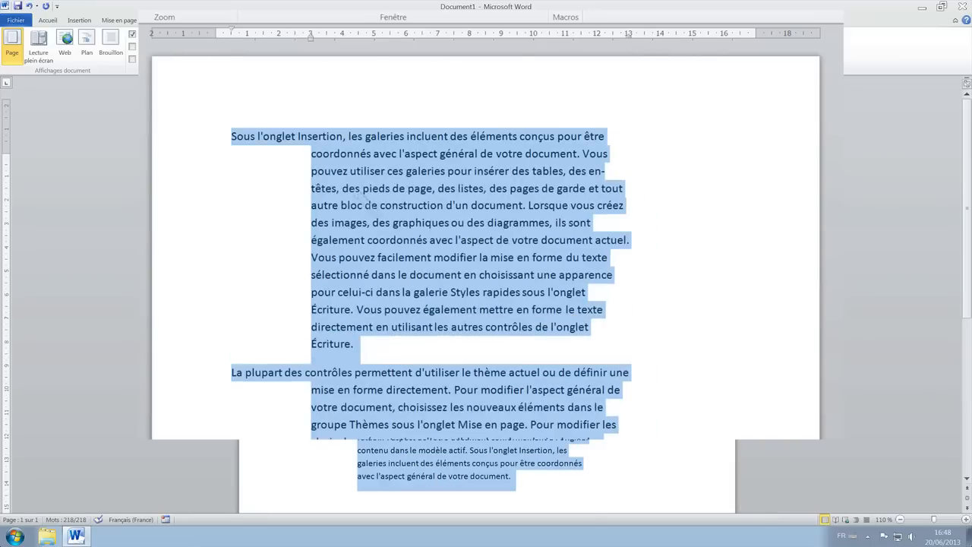
{"action": "left_click", "coordinate": [675, 267]}
{"action": "scroll", "coordinate": [675, 267], "scroll_direction": "down", "scroll_amount": 2}
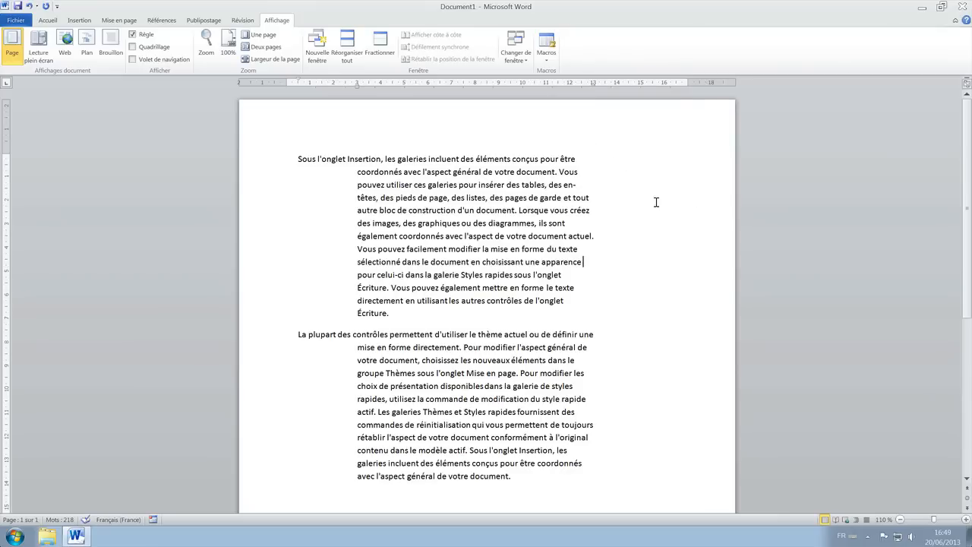
{"action": "scroll", "coordinate": [579, 288], "scroll_direction": "down", "scroll_amount": 5}
{"action": "scroll", "coordinate": [582, 293], "scroll_direction": "up", "scroll_amount": 5}
{"action": "scroll", "coordinate": [473, 382], "scroll_direction": "down", "scroll_amount": 4}
{"action": "scroll", "coordinate": [425, 319], "scroll_direction": "up", "scroll_amount": 4}
{"action": "scroll", "coordinate": [386, 267], "scroll_direction": "down", "scroll_amount": 2}
{"action": "scroll", "coordinate": [387, 268], "scroll_direction": "up", "scroll_amount": 2}
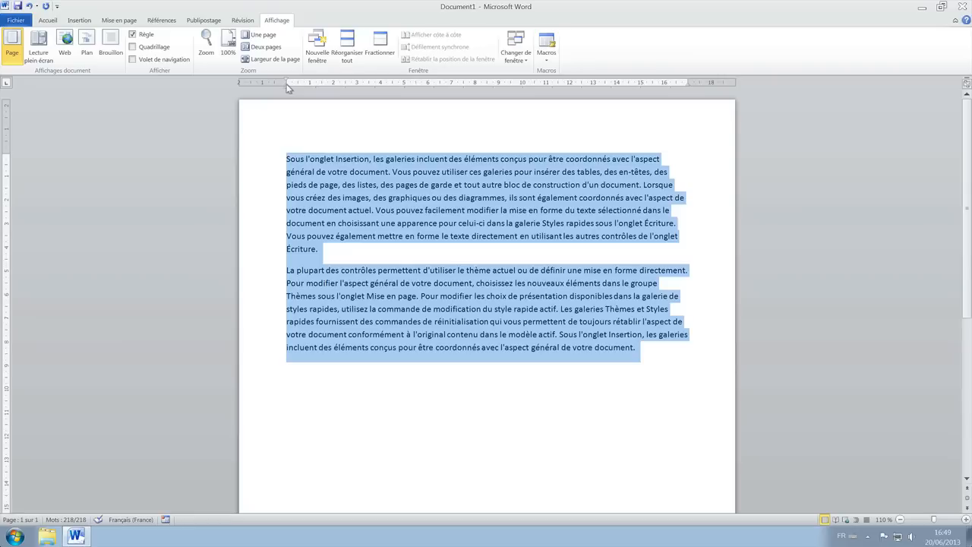
- Try a hanging indent of about 0.5 cm and a left shift to about 2.25 cm on both paragraphs, restoring them to 0 cm
{"action": "left_click_drag", "start_coordinate": [287, 85], "coordinate": [298, 85]}
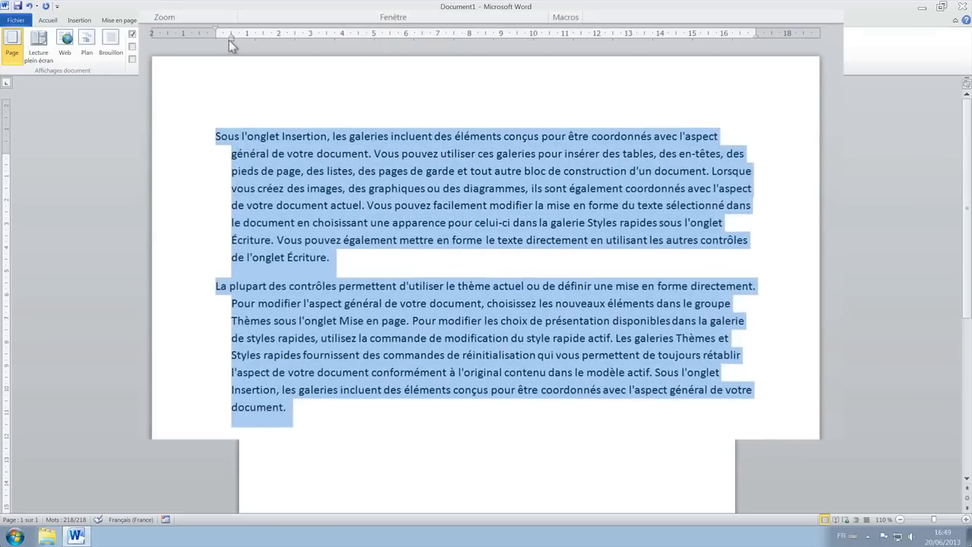
{"action": "left_click_drag", "start_coordinate": [231, 39], "coordinate": [283, 39]}
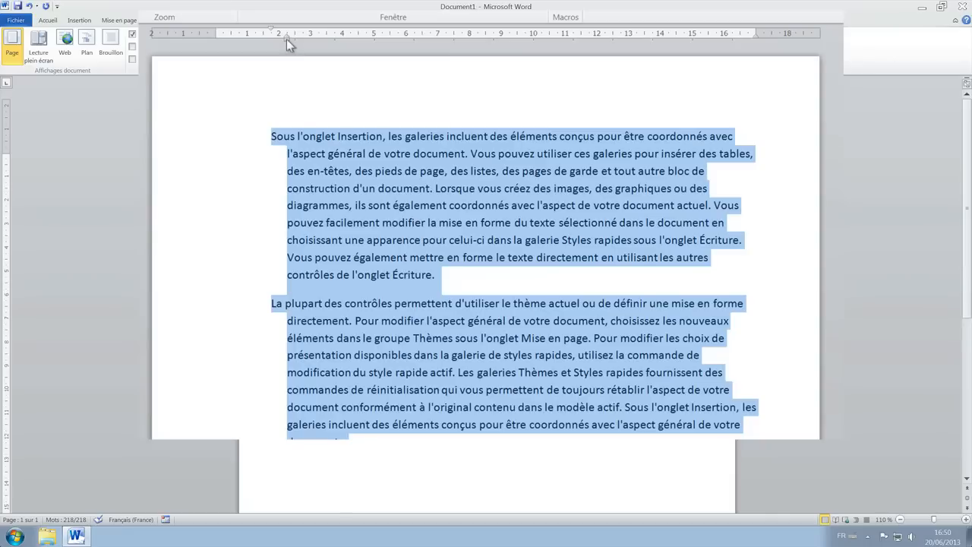
{"action": "left_click_drag", "start_coordinate": [286, 38], "coordinate": [217, 35]}
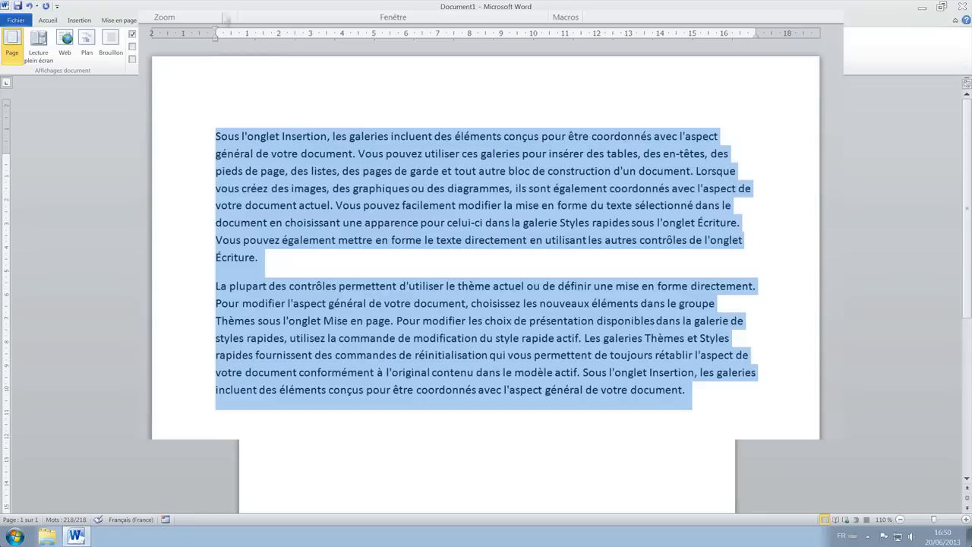
{"action": "left_click", "coordinate": [322, 104]}
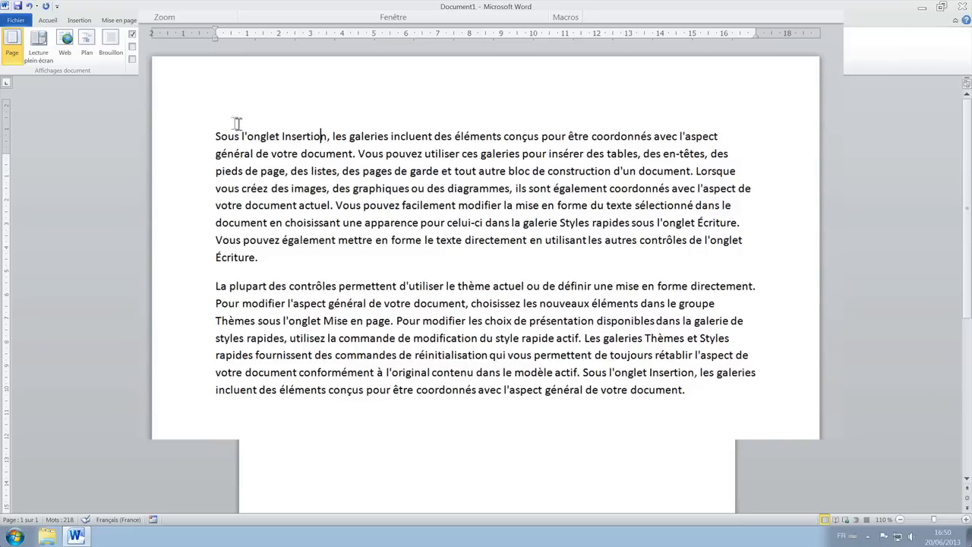
- Select both paragraphs and set their left indent to about 5.5 cm and their right indent to about 11.25 cm on the ruler
{"action": "left_click_drag", "start_coordinate": [687, 392], "coordinate": [209, 131]}
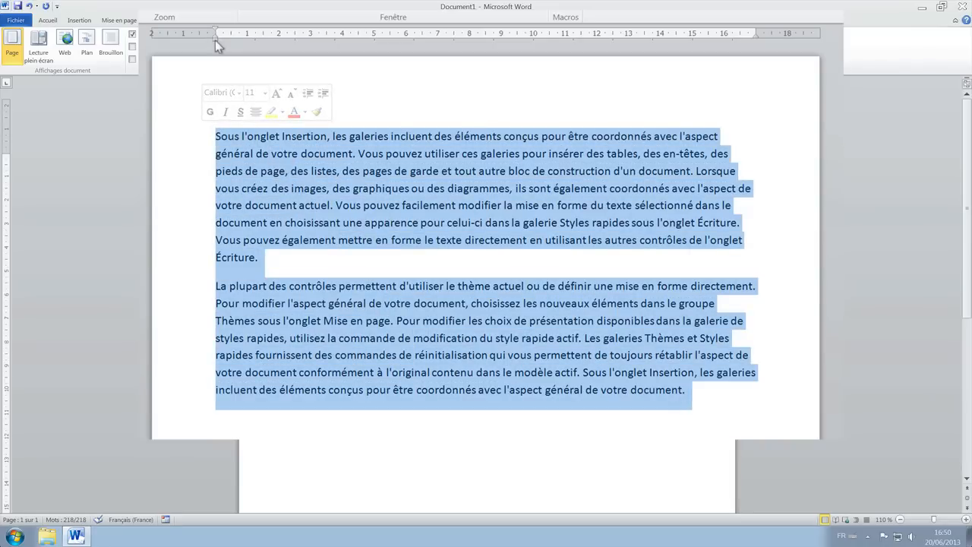
{"action": "left_click_drag", "start_coordinate": [214, 40], "coordinate": [392, 46]}
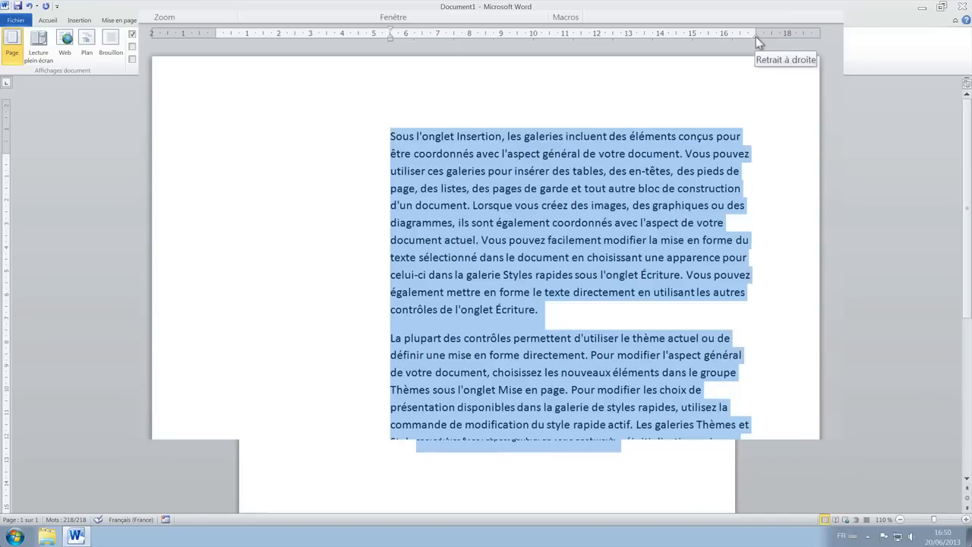
{"action": "left_click_drag", "start_coordinate": [756, 36], "coordinate": [575, 47]}
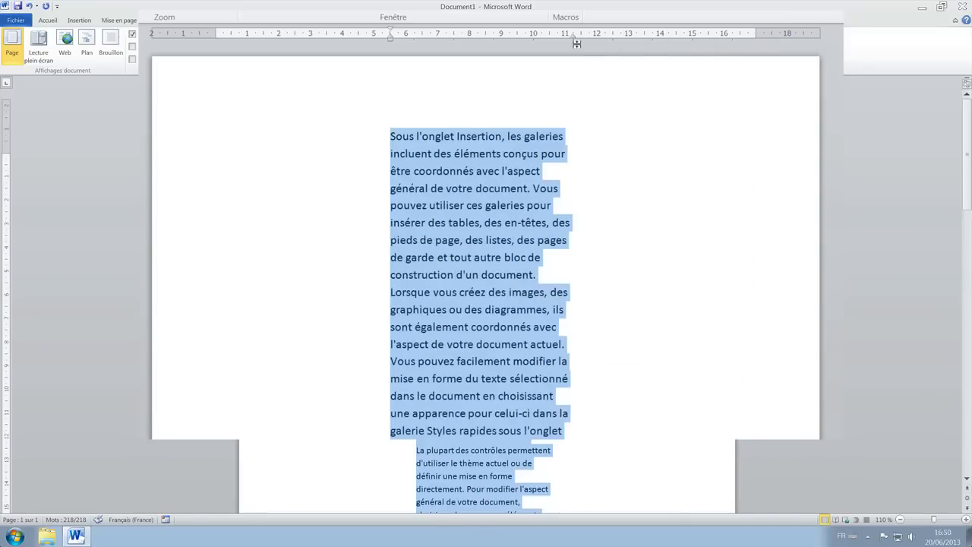
{"action": "scroll", "coordinate": [448, 332], "scroll_direction": "down", "scroll_amount": 9}
{"action": "scroll", "coordinate": [448, 332], "scroll_direction": "up", "scroll_amount": 10}
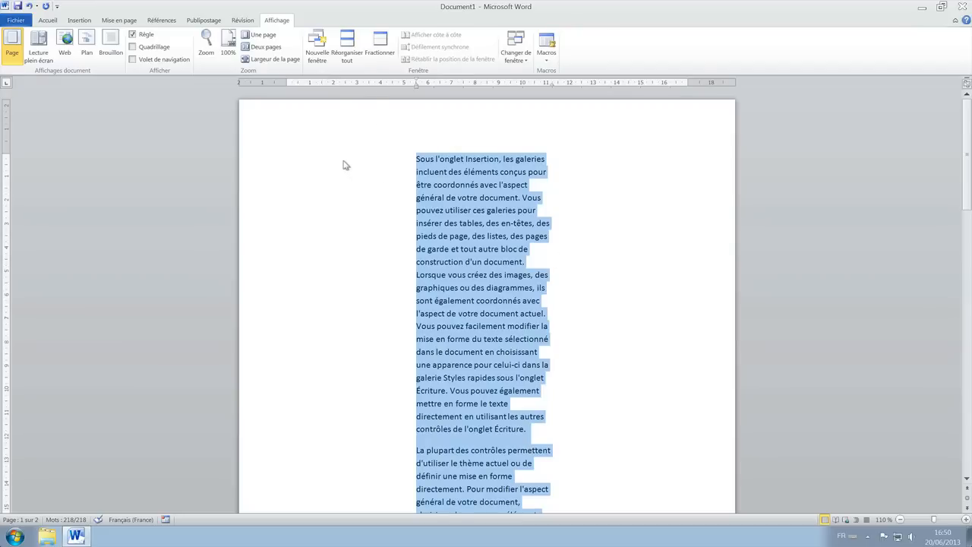
- Return the left indent of both paragraphs to 0 cm on the ruler and deselect them
{"action": "scroll", "coordinate": [478, 292], "scroll_direction": "down", "scroll_amount": 3}
{"action": "scroll", "coordinate": [458, 317], "scroll_direction": "up", "scroll_amount": 3}
{"action": "left_click_drag", "start_coordinate": [417, 86], "coordinate": [286, 86]}
{"action": "left_click", "coordinate": [313, 181]}
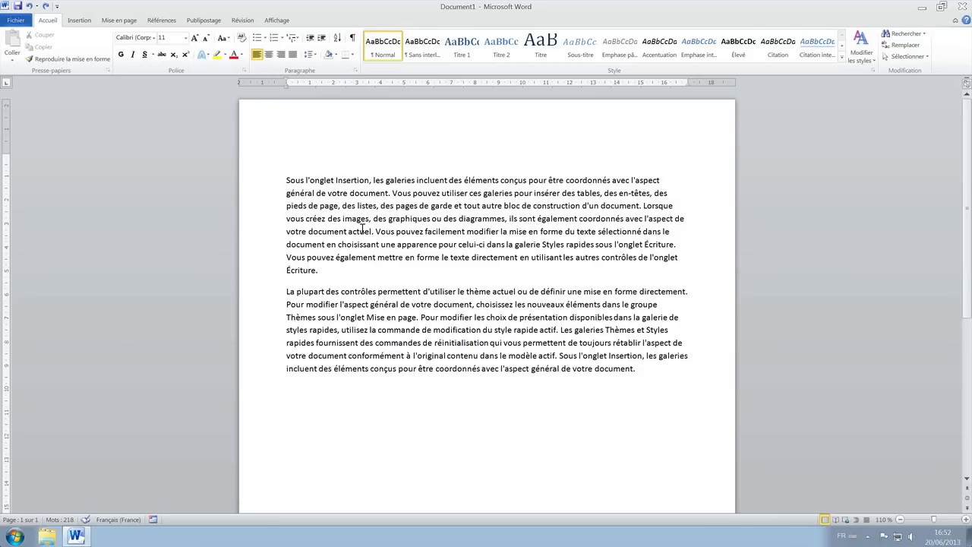
- Cycle the ruler's tab selector through all its tab and indent types, back to the left tab
{"action": "left_click", "coordinate": [13, 86]}
{"action": "left_click", "coordinate": [13, 83]}
{"action": "left_click", "coordinate": [14, 86]}
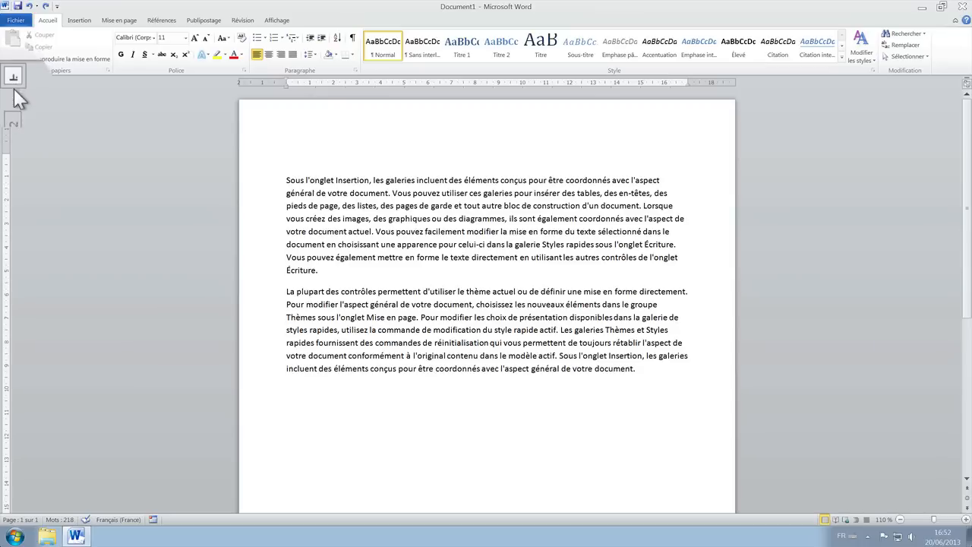
{"action": "left_click", "coordinate": [14, 85]}
{"action": "left_click", "coordinate": [13, 85]}
{"action": "left_click", "coordinate": [13, 86]}
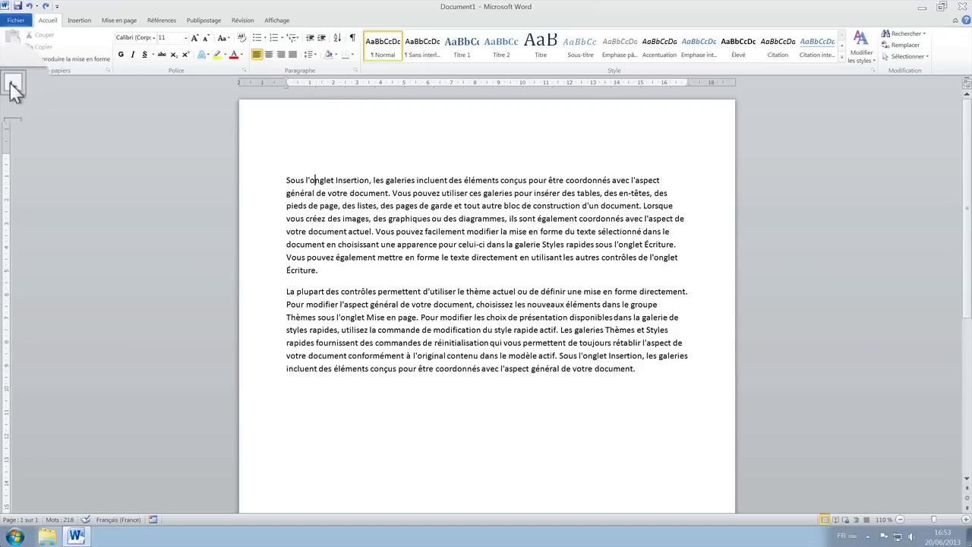
{"action": "left_click", "coordinate": [12, 87]}
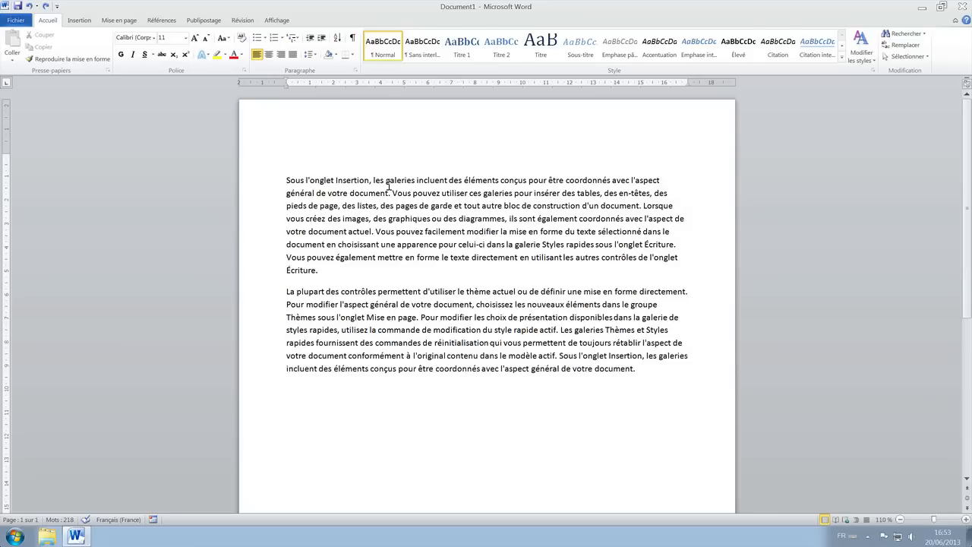
- Insert four empty paragraphs above the first text paragraph
{"action": "key", "text": "Return"}
{"action": "key", "text": "Return"}
{"action": "key", "text": "Return"}
{"action": "key", "text": "Return"}
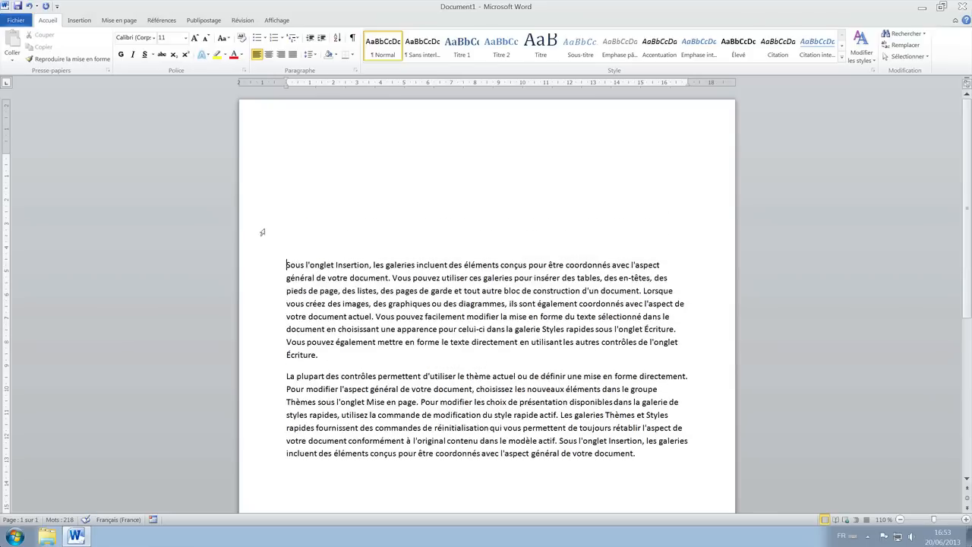
- Place left tab stops at 3.75, 7.5, 11.25 and 14 cm for an empty line above the text
{"action": "left_click", "coordinate": [297, 197]}
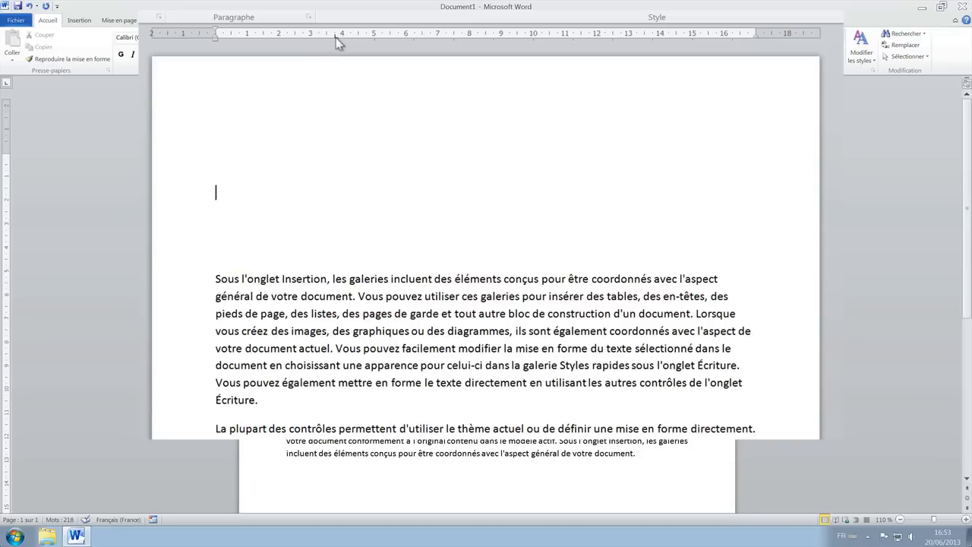
{"action": "left_click", "coordinate": [336, 37]}
{"action": "left_click", "coordinate": [455, 35]}
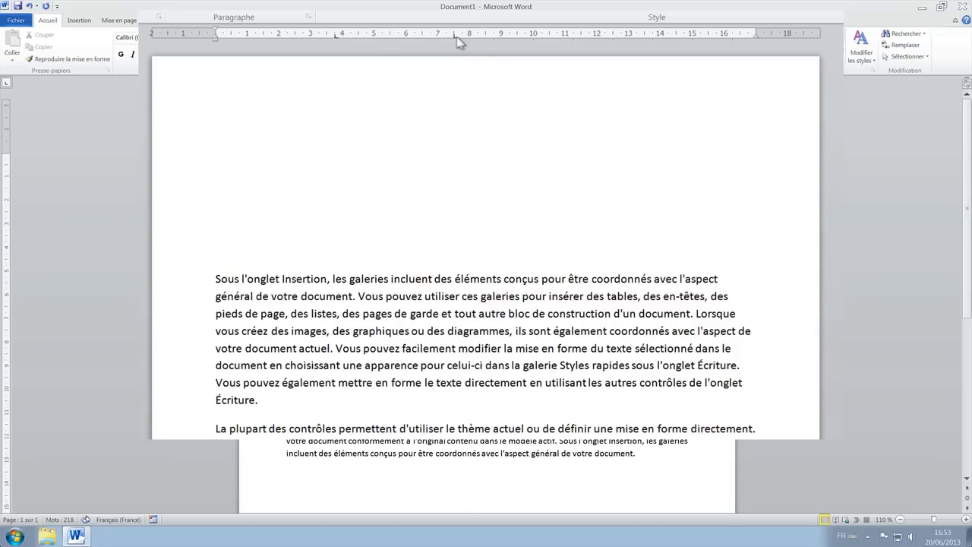
{"action": "left_click", "coordinate": [574, 36]}
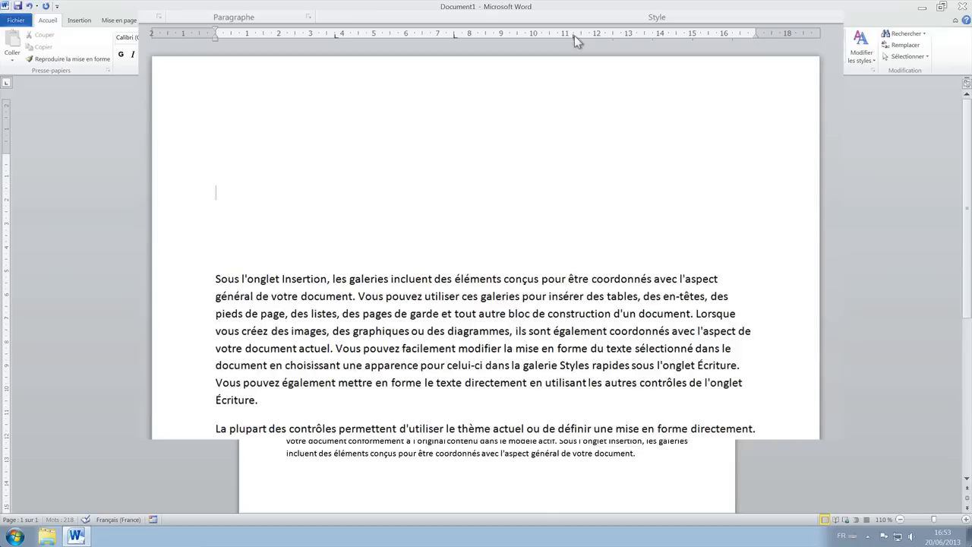
{"action": "left_click", "coordinate": [662, 36]}
- Enter the sample words sqhjsqjh, ffuyifyu, qdgudugdiudiu, iugg and uihiuhu on that line, aligning each to the next tab stop
{"action": "type", "text": "sqhjsqjh"}
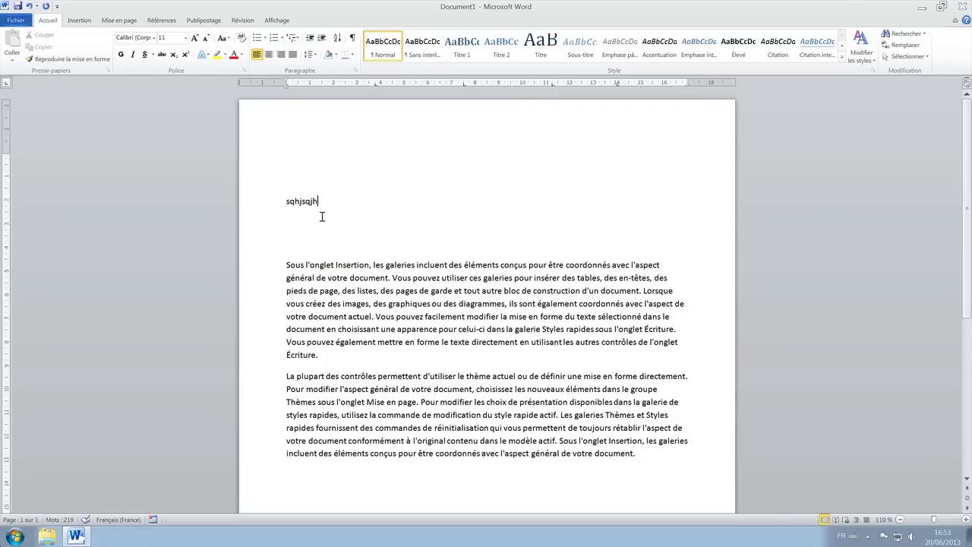
{"action": "key", "text": "Tab"}
{"action": "type", "text": "ffuyifyu"}
{"action": "key", "text": "Tab"}
{"action": "type", "text": "qdgu"}
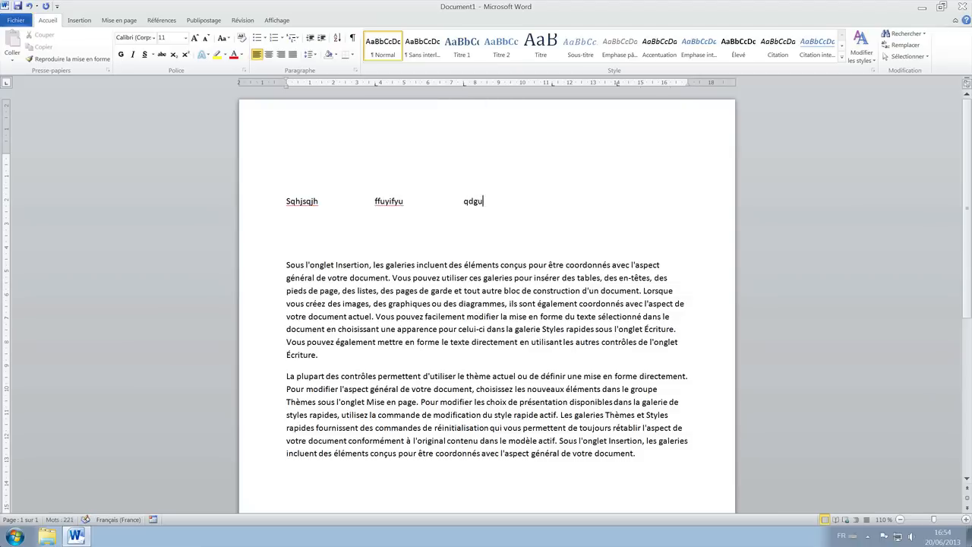
{"action": "type", "text": "dugdiudiu"}
{"action": "key", "text": "Tab"}
{"action": "type", "text": "iugg"}
{"action": "key", "text": "Tab"}
{"action": "type", "text": "uihiuhu"}
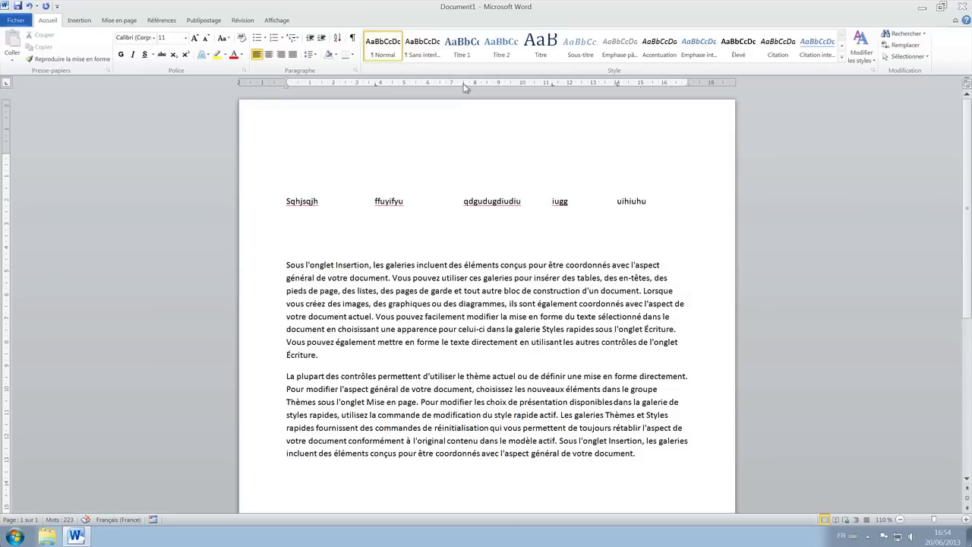
- Clear all custom tab stops from the sample line in the tab settings
{"action": "double_click", "coordinate": [464, 83]}
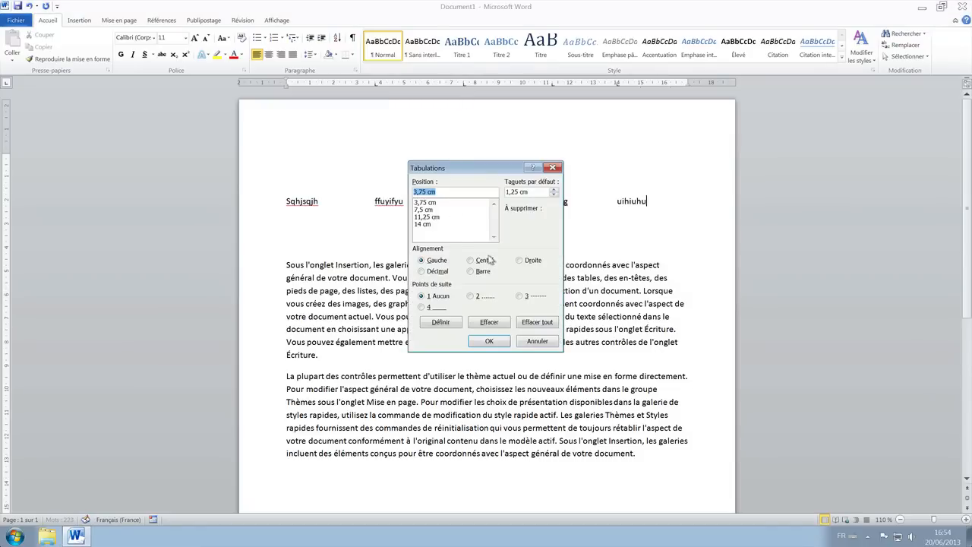
{"action": "left_click", "coordinate": [536, 323]}
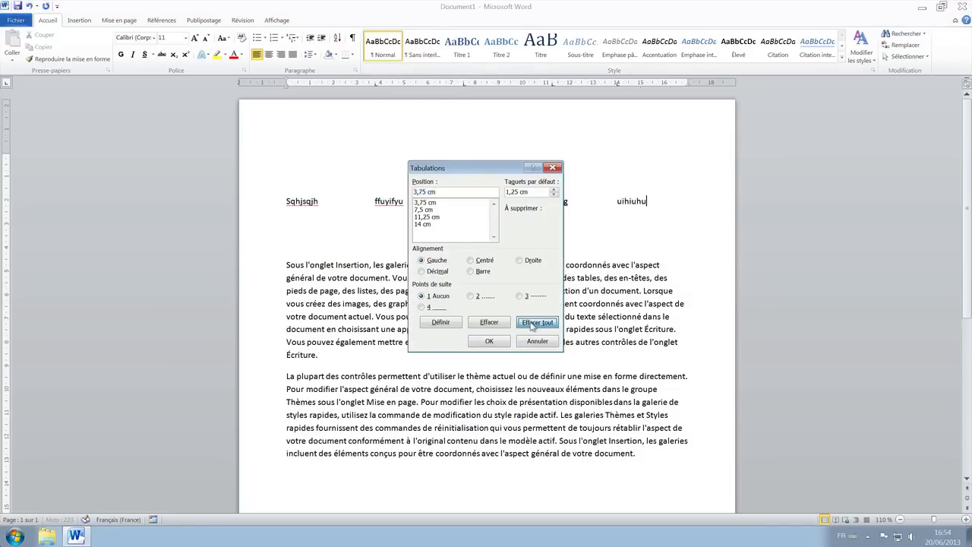
{"action": "left_click", "coordinate": [490, 341]}
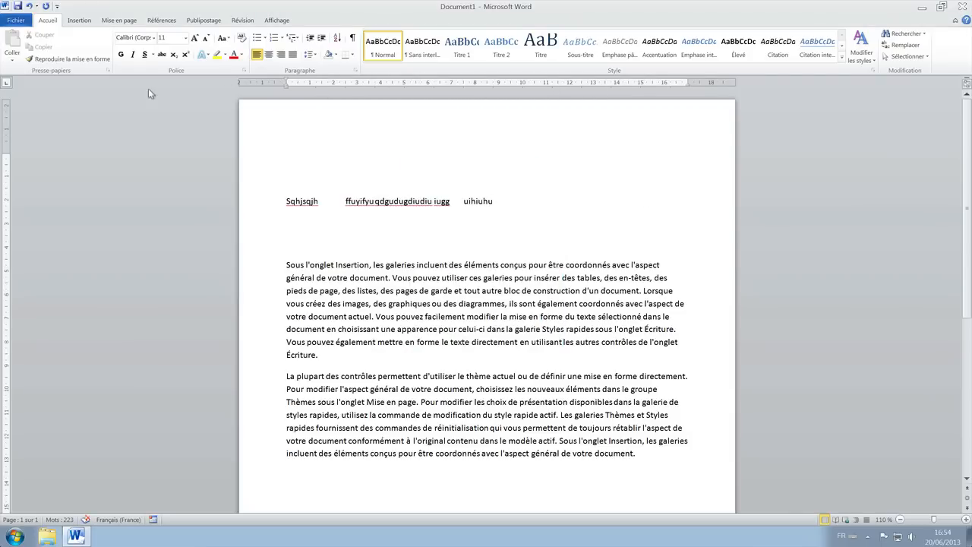
- Delete the tabbed sample words so that only "Sqhjsqj" remains on the line
{"action": "left_click_drag", "start_coordinate": [495, 202], "coordinate": [361, 201]}
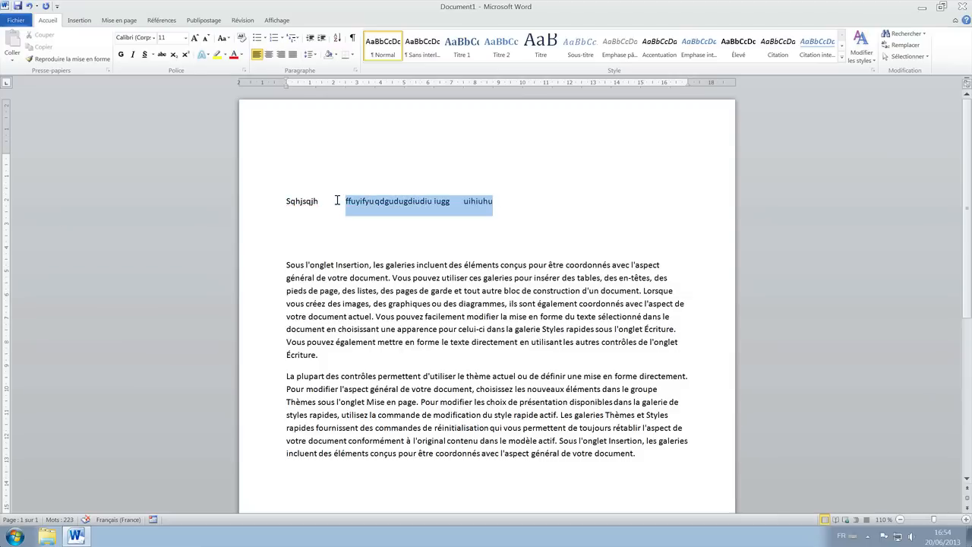
{"action": "key", "text": "BackSpace"}
{"action": "key", "text": "BackSpace"}
{"action": "key", "text": "BackSpace"}
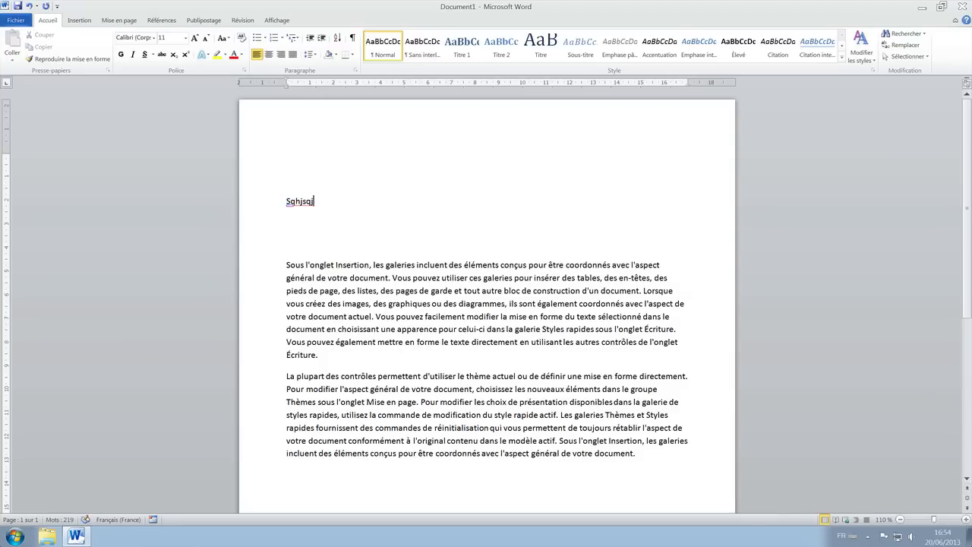
- Try advancing through the default tab stops after "Sqhjsqj" and remove the inserted tabs
{"action": "key", "text": "Tab"}
{"action": "key", "text": "Tab"}
{"action": "key", "text": "Tab"}
{"action": "key", "text": "Tab"}
{"action": "key", "text": "Tab"}
{"action": "key", "text": "Tab"}
{"action": "key", "text": "Tab"}
{"action": "key", "text": "Tab"}
{"action": "key", "text": "BackSpace"}
{"action": "key", "text": "BackSpace"}
{"action": "key", "text": "BackSpace"}
{"action": "key", "text": "BackSpace"}
{"action": "key", "text": "BackSpace"}
{"action": "key", "text": "BackSpace"}
{"action": "key", "text": "BackSpace"}
{"action": "key", "text": "BackSpace"}
{"action": "key", "text": "BackSpace"}
{"action": "key", "text": "BackSpace"}
{"action": "key", "text": "BackSpace"}
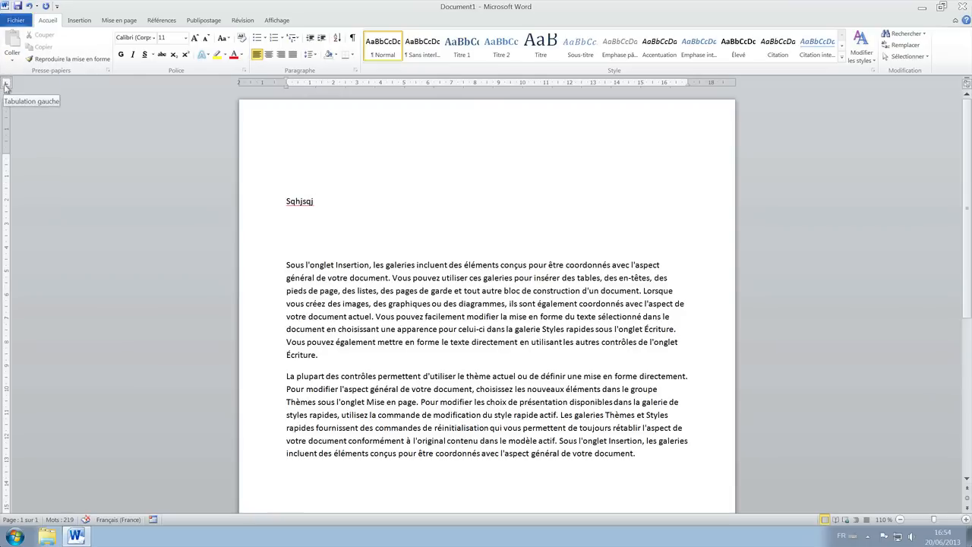
- Place a centred tab stop at about 8.25 cm and enter "hdgsjhsdgskjhdgskhgdjksh" at it on the sample line
{"action": "left_click", "coordinate": [6, 85]}
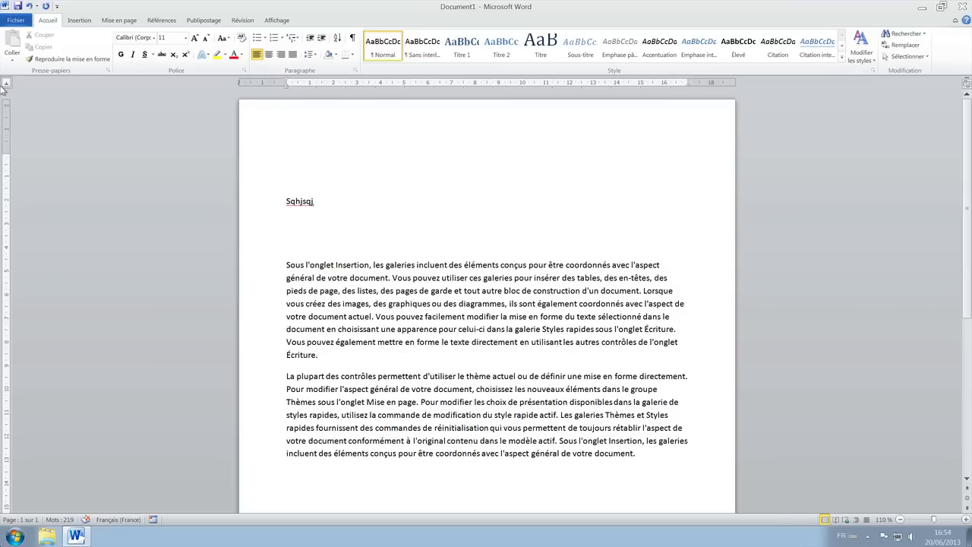
{"action": "left_click", "coordinate": [480, 84]}
{"action": "key", "text": "Tab"}
{"action": "type", "text": "hdgsjhsdgskjhdgskhgdjksh"}
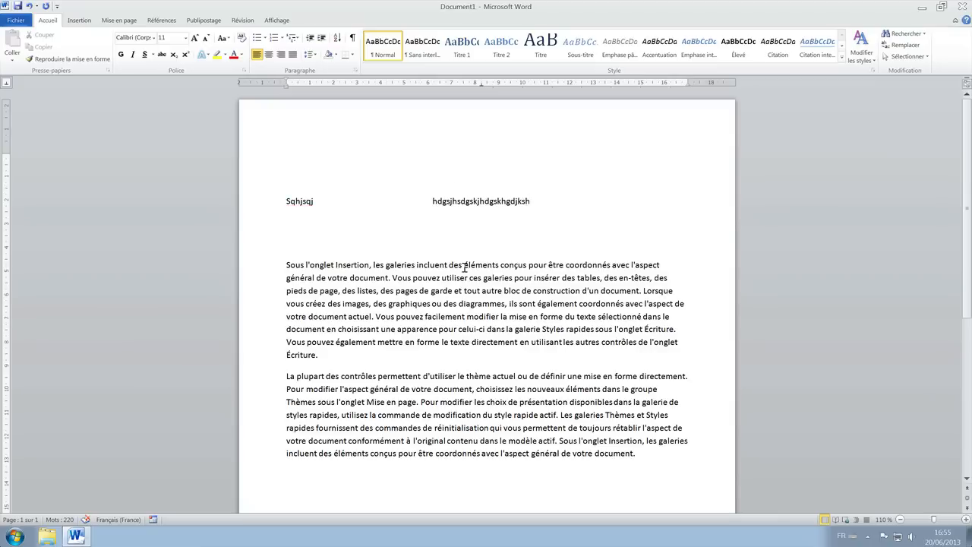
{"action": "left_click_drag", "start_coordinate": [465, 266], "coordinate": [481, 203]}
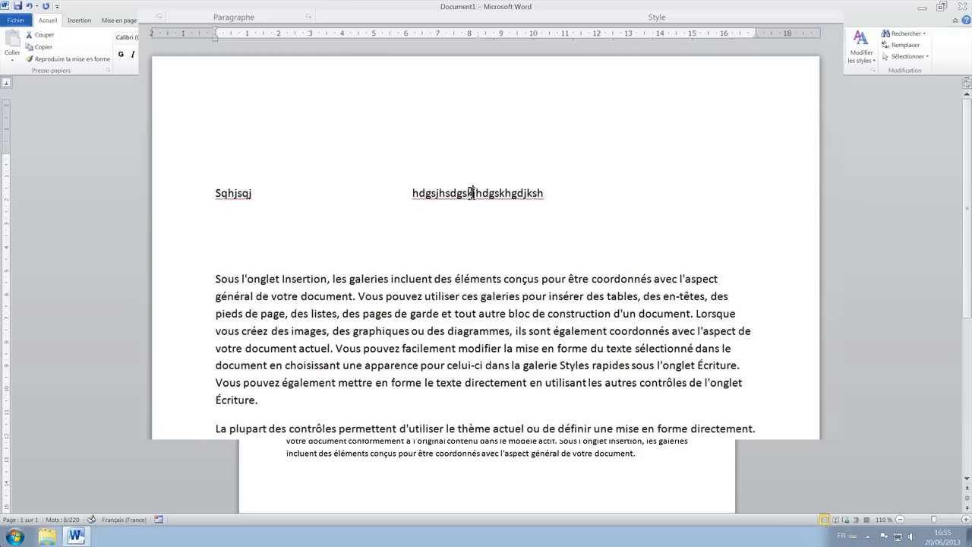
{"action": "left_click", "coordinate": [471, 193]}
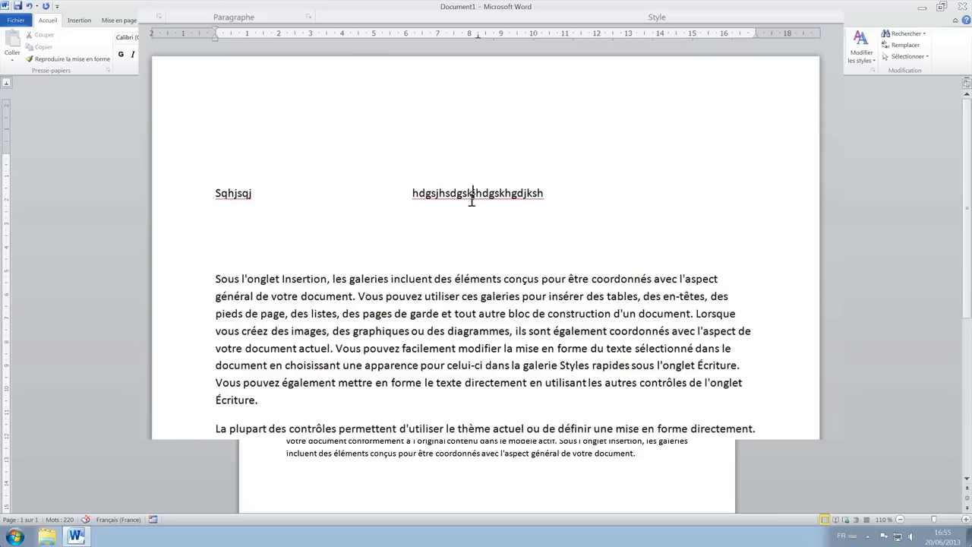
{"action": "left_click", "coordinate": [472, 278]}
- Delete the tabbed sample line and the blank lines above the paragraph starting "Sous l'onglet Insertion"
{"action": "left_click_drag", "start_coordinate": [551, 194], "coordinate": [236, 192]}
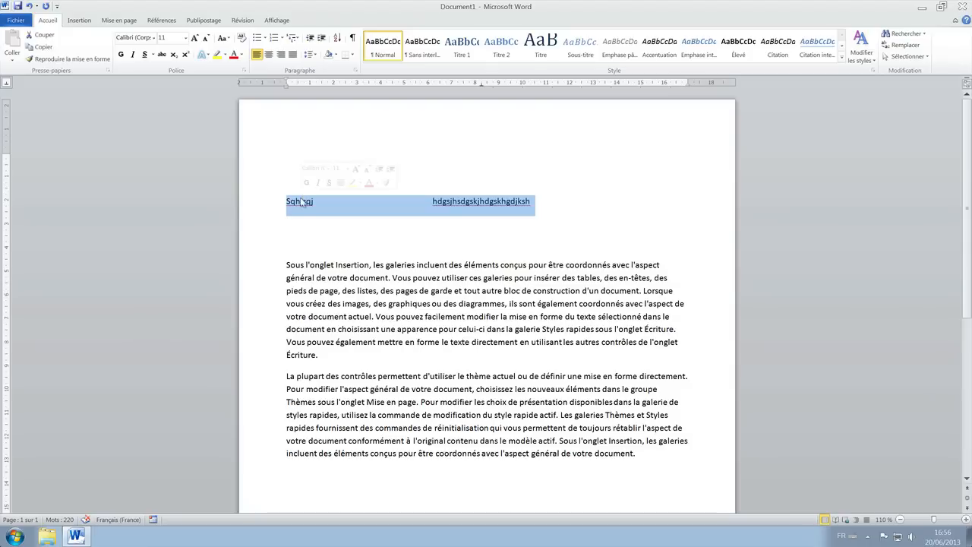
{"action": "key", "text": "Delete"}
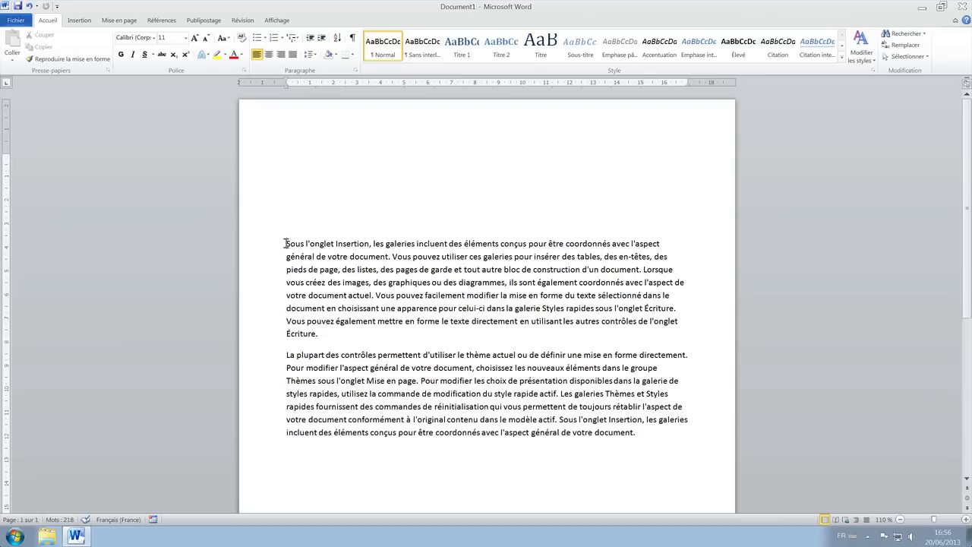
{"action": "left_click_drag", "start_coordinate": [286, 243], "coordinate": [282, 203]}
{"action": "key", "text": "Delete"}
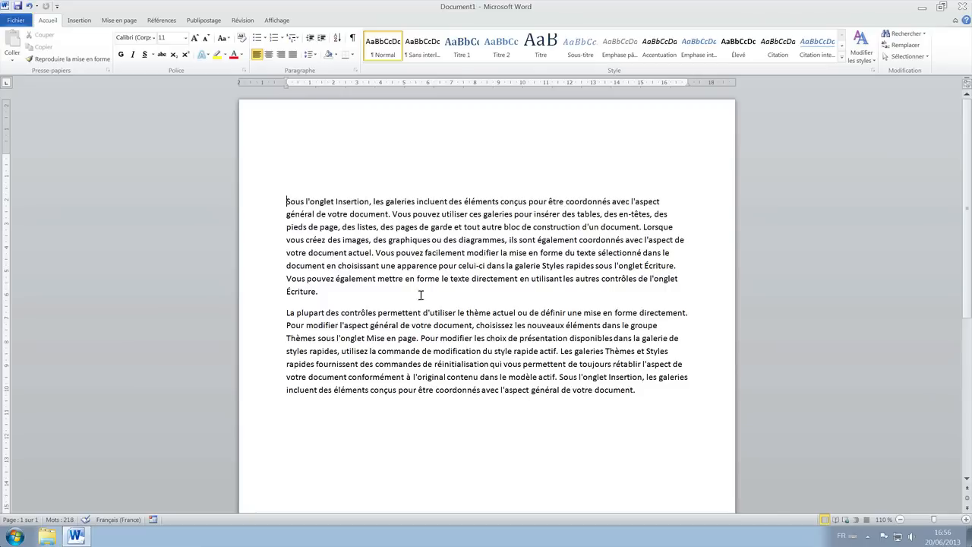
- Justify both sample paragraphs and place the insertion point inside the word "actif" in the second paragraph
{"action": "scroll", "coordinate": [510, 349], "scroll_direction": "down", "scroll_amount": 3}
{"action": "scroll", "coordinate": [510, 351], "scroll_direction": "up", "scroll_amount": 3}
{"action": "left_click_drag", "start_coordinate": [641, 390], "coordinate": [289, 199]}
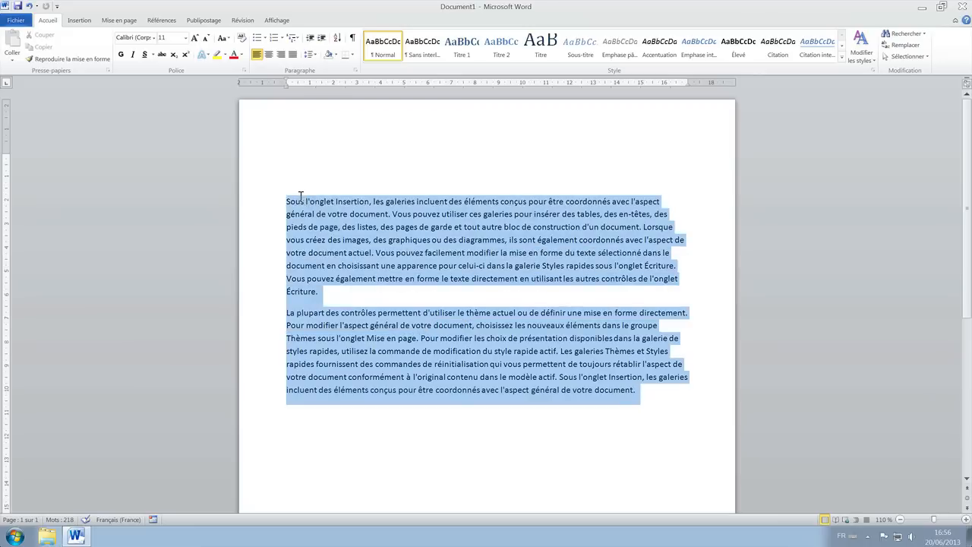
{"action": "left_click", "coordinate": [293, 54]}
{"action": "left_click", "coordinate": [571, 351]}
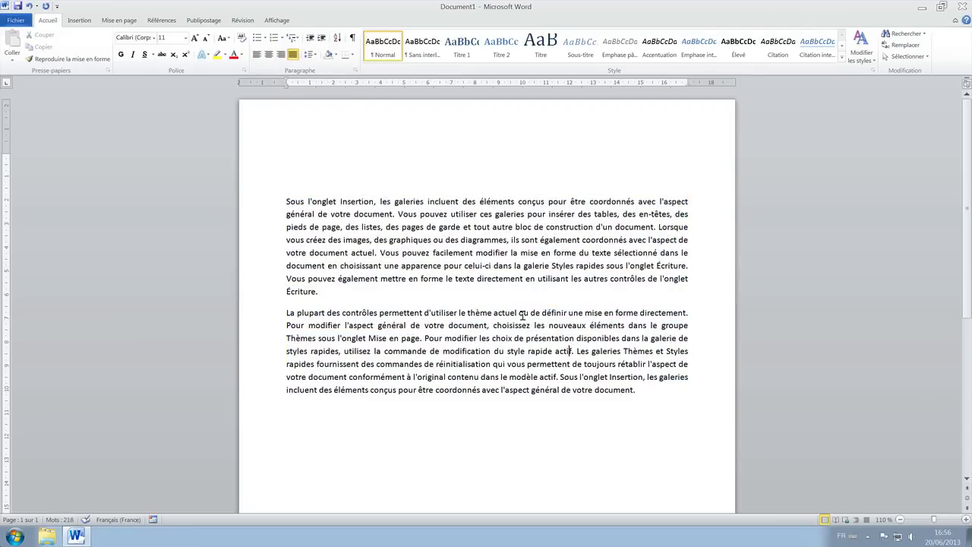
- Insert the picture "LOGO les pros de la souris" from the "Échantillons d'images" folder at the insertion point in the second paragraph
{"action": "left_click", "coordinate": [79, 21]}
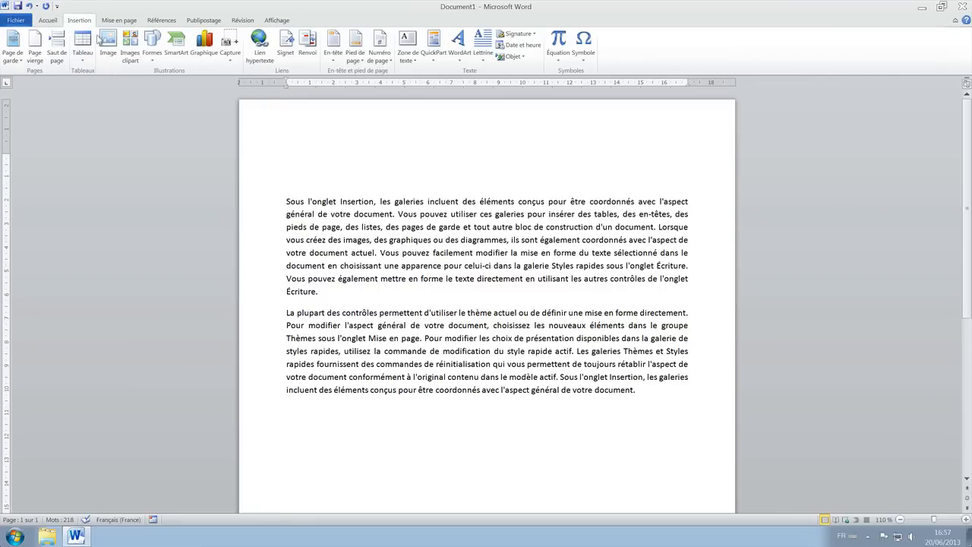
{"action": "left_click", "coordinate": [108, 42]}
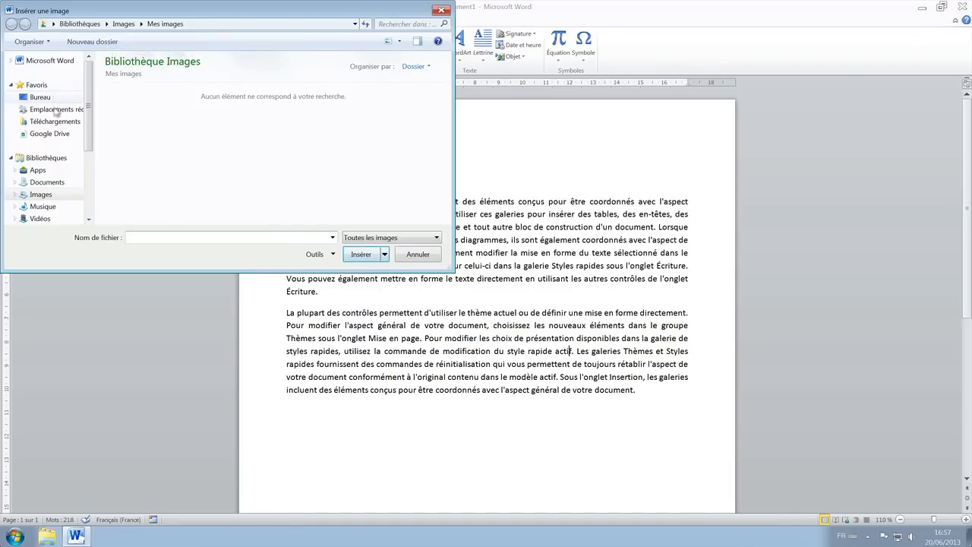
{"action": "left_click", "coordinate": [41, 196]}
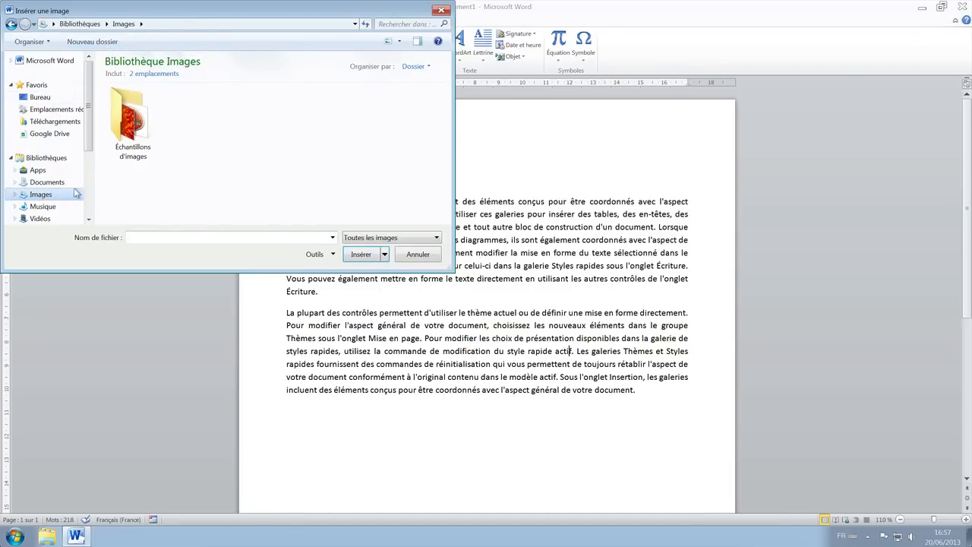
{"action": "left_click", "coordinate": [133, 118]}
{"action": "double_click", "coordinate": [133, 118]}
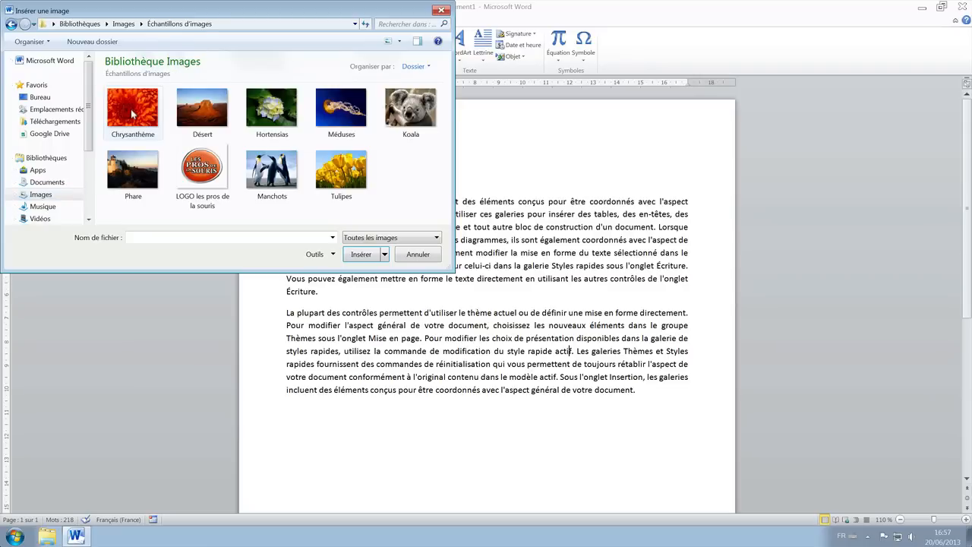
{"action": "left_click", "coordinate": [194, 169]}
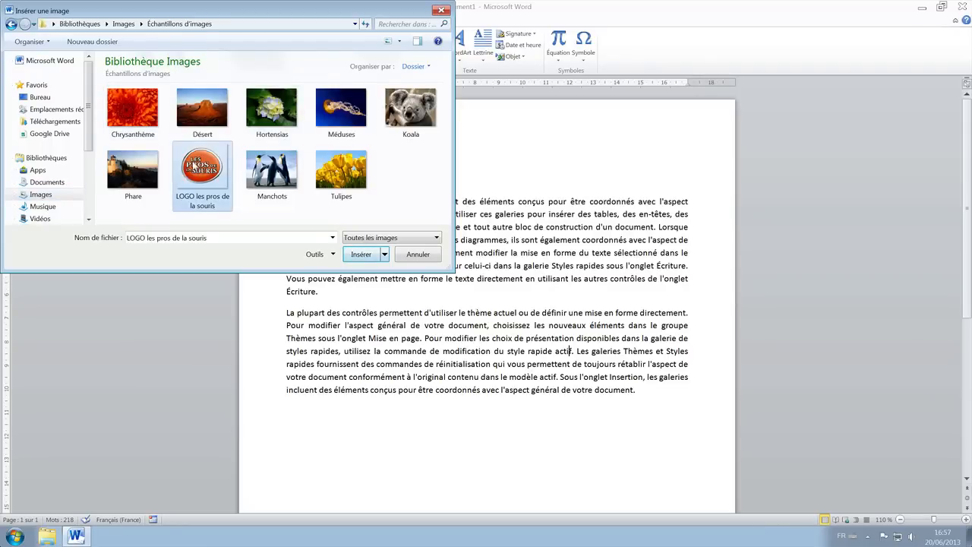
{"action": "left_click", "coordinate": [361, 255]}
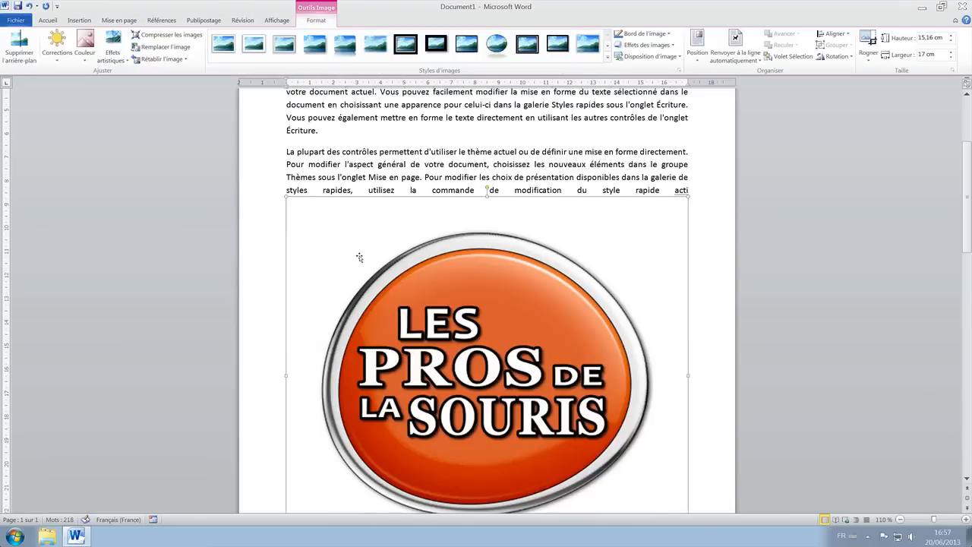
- Scale the inserted logo down proportionally to about 5.4 cm high and 6 cm wide
{"action": "scroll", "coordinate": [359, 258], "scroll_direction": "up", "scroll_amount": 4}
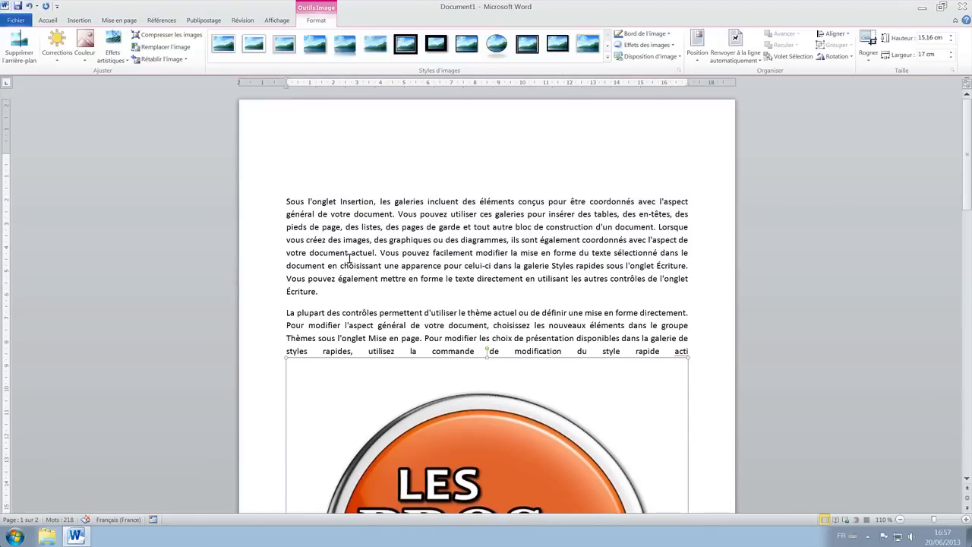
{"action": "scroll", "coordinate": [350, 258], "scroll_direction": "down", "scroll_amount": 8}
{"action": "scroll", "coordinate": [348, 259], "scroll_direction": "up", "scroll_amount": 8}
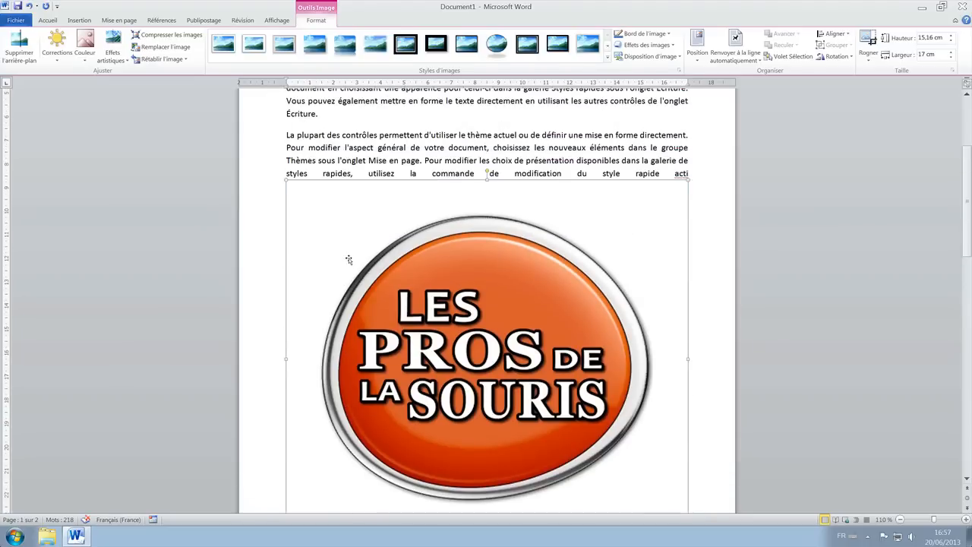
{"action": "scroll", "coordinate": [348, 258], "scroll_direction": "down", "scroll_amount": 2}
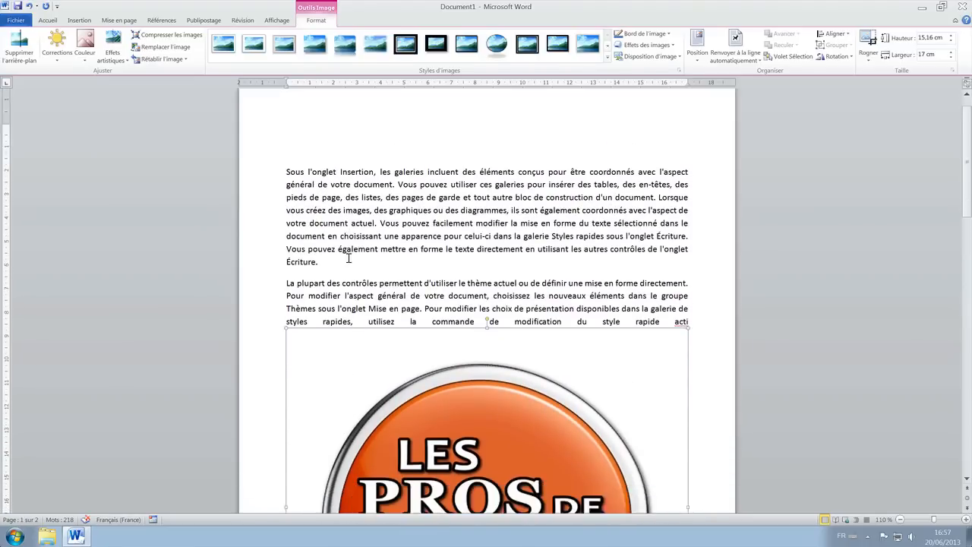
{"action": "scroll", "coordinate": [348, 258], "scroll_direction": "up", "scroll_amount": 2}
{"action": "scroll", "coordinate": [349, 259], "scroll_direction": "down", "scroll_amount": 2}
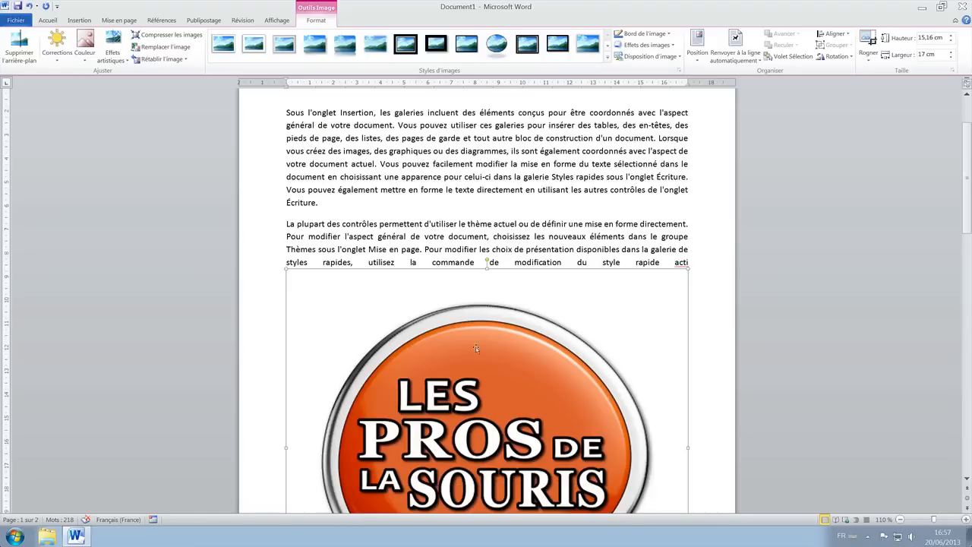
{"action": "left_click_drag", "start_coordinate": [486, 362], "coordinate": [459, 309]}
{"action": "left_click_drag", "start_coordinate": [555, 315], "coordinate": [427, 306]}
{"action": "scroll", "coordinate": [479, 367], "scroll_direction": "down", "scroll_amount": 4}
{"action": "scroll", "coordinate": [478, 352], "scroll_direction": "up", "scroll_amount": 2}
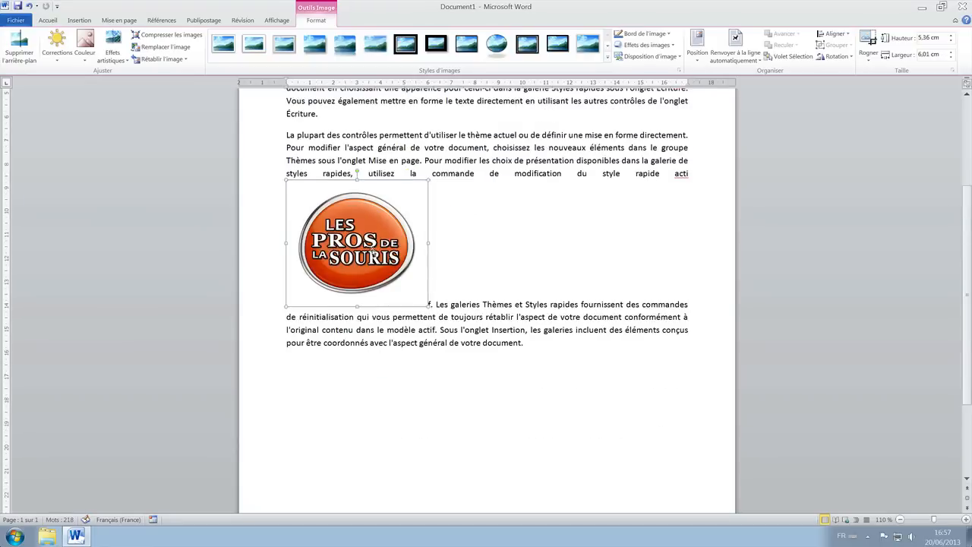
- Move the logo within the second paragraph's text so that it sits between "utilisez la" and "commande"
{"action": "scroll", "coordinate": [372, 249], "scroll_direction": "up", "scroll_amount": 4}
{"action": "scroll", "coordinate": [371, 249], "scroll_direction": "down", "scroll_amount": 2}
{"action": "scroll", "coordinate": [342, 293], "scroll_direction": "up", "scroll_amount": 3}
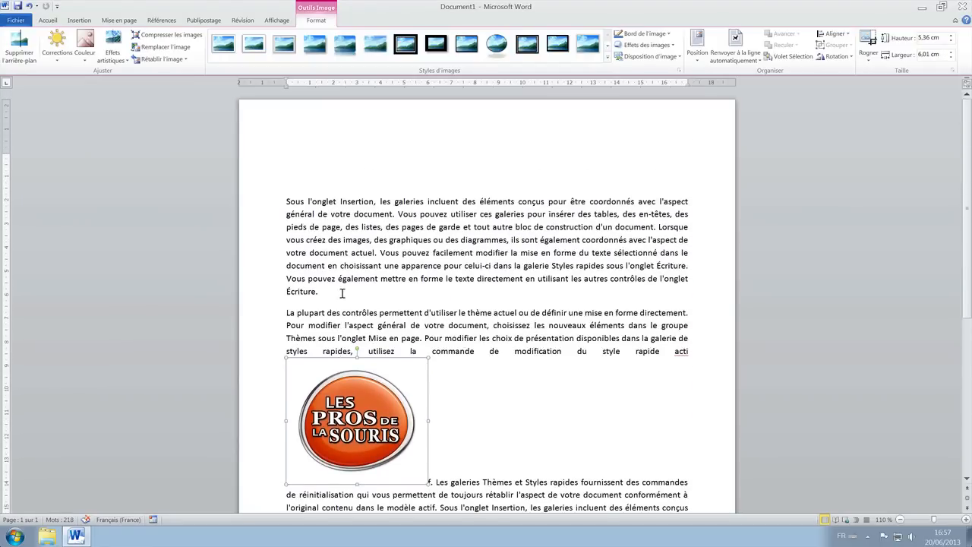
{"action": "left_click_drag", "start_coordinate": [348, 398], "coordinate": [410, 371]}
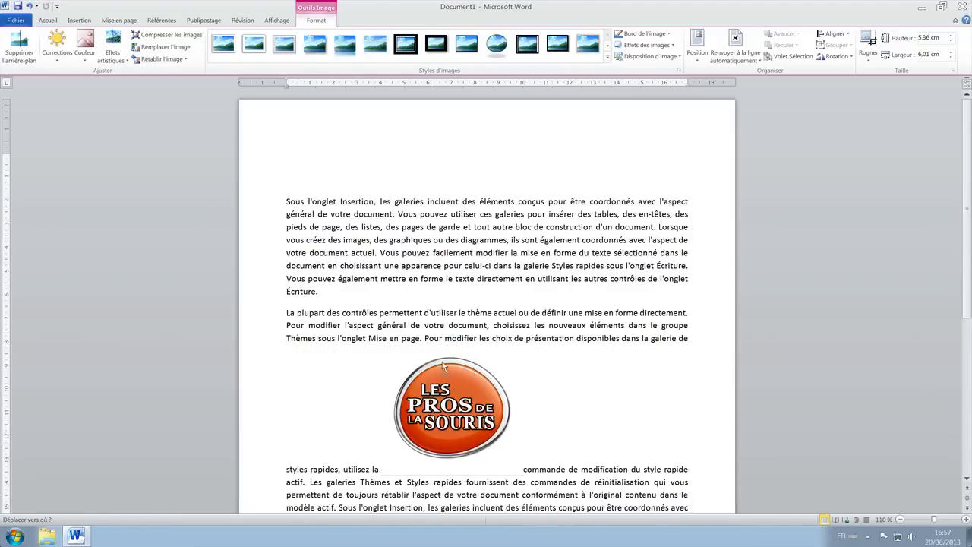
{"action": "scroll", "coordinate": [533, 312], "scroll_direction": "down", "scroll_amount": 2}
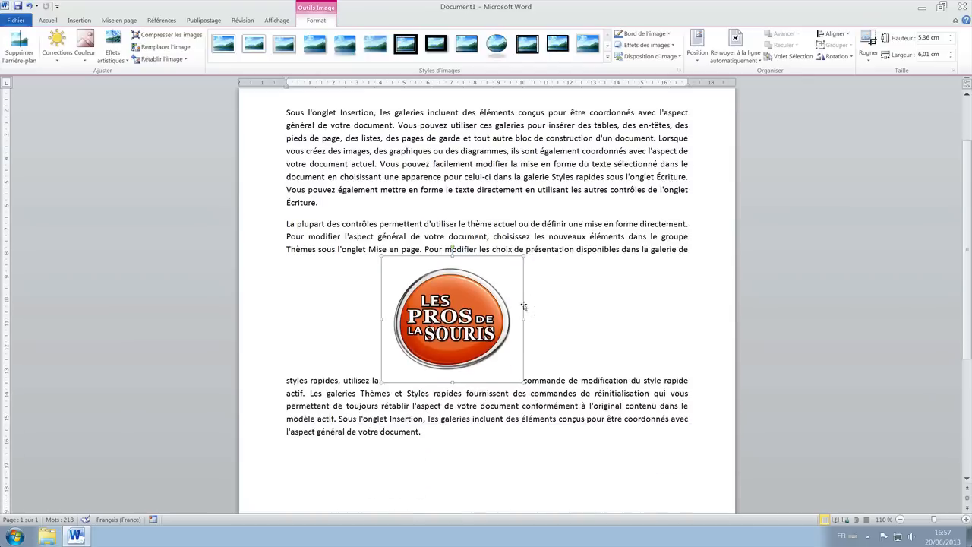